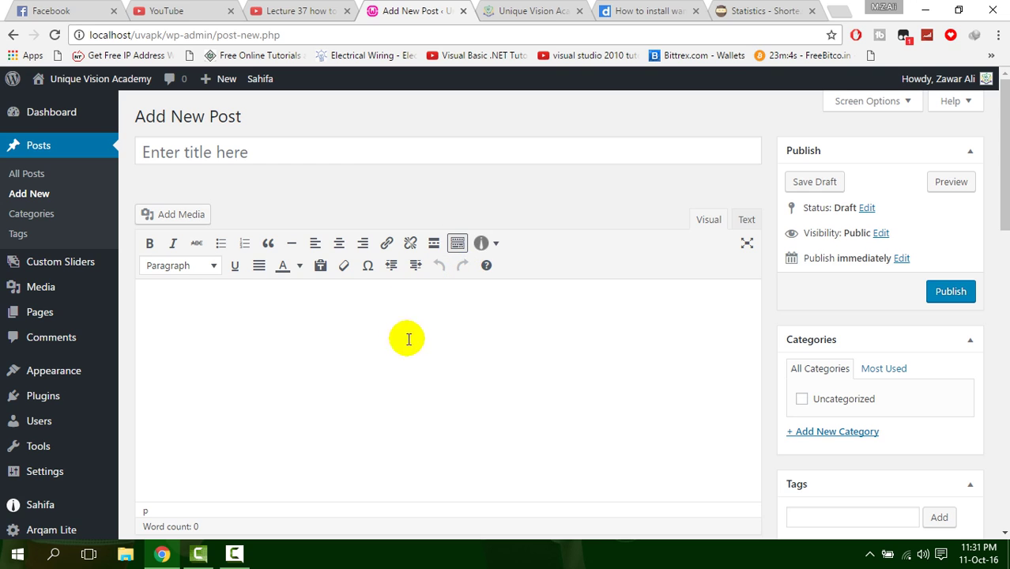
Step: Title the new post "Slider" and insert a Content Slideshow shortcode into its body
{"action": "left_click", "coordinate": [333, 156]}
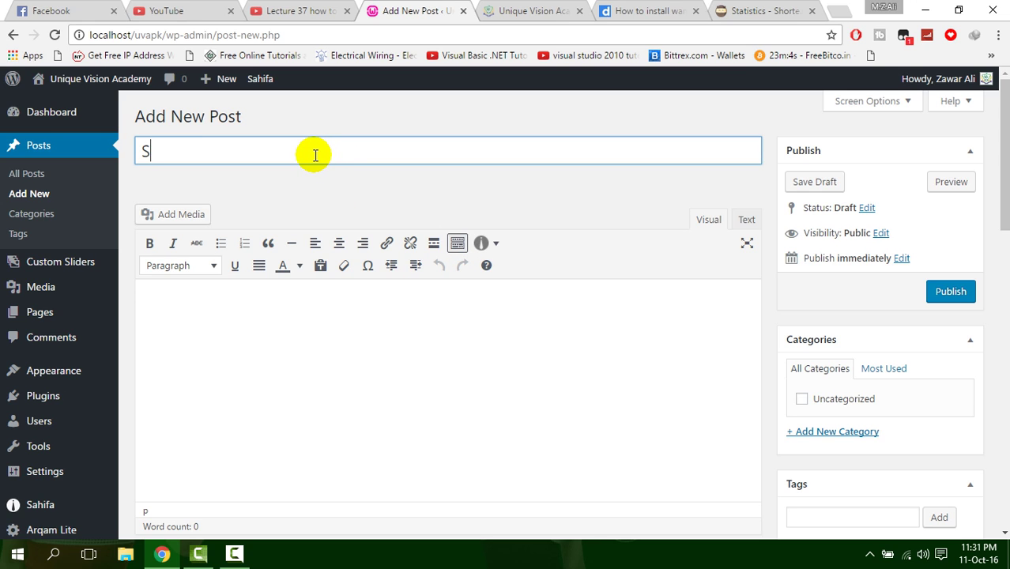
{"action": "type", "text": "Slider"}
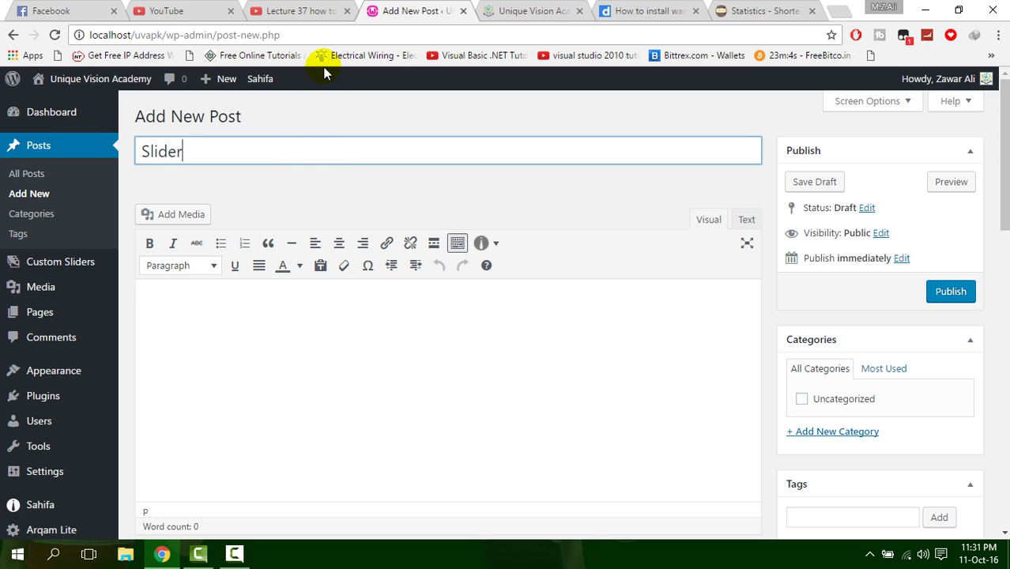
{"action": "left_click", "coordinate": [551, 299]}
{"action": "left_click", "coordinate": [484, 242]}
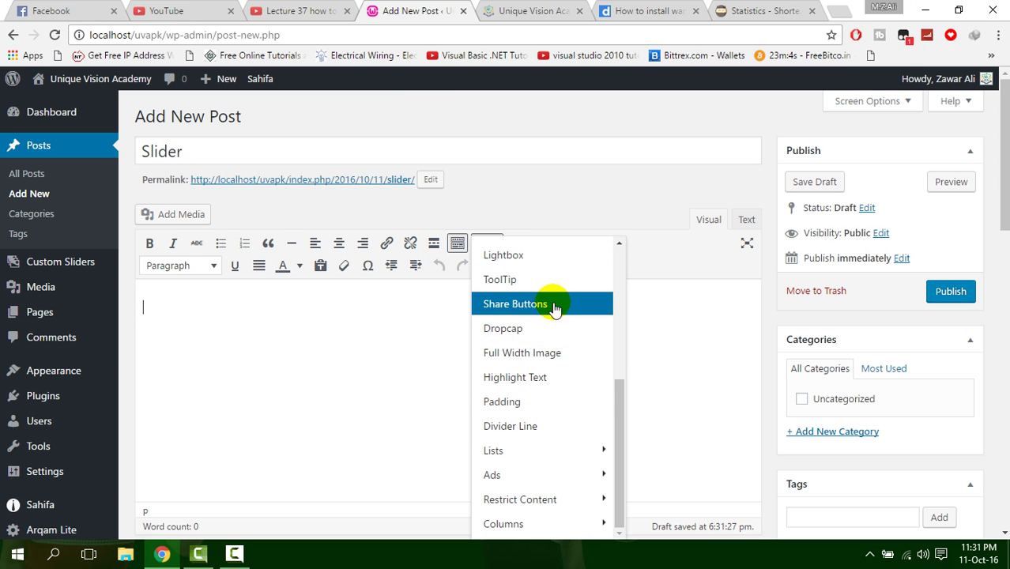
{"action": "scroll", "coordinate": [549, 307], "scroll_direction": "up", "scroll_amount": 2}
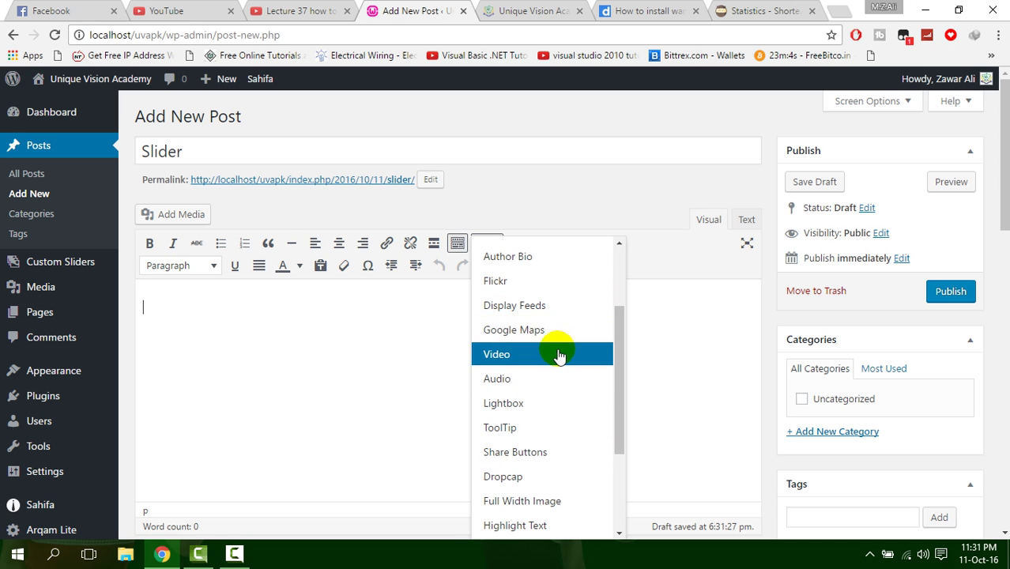
{"action": "scroll", "coordinate": [551, 309], "scroll_direction": "up", "scroll_amount": 1}
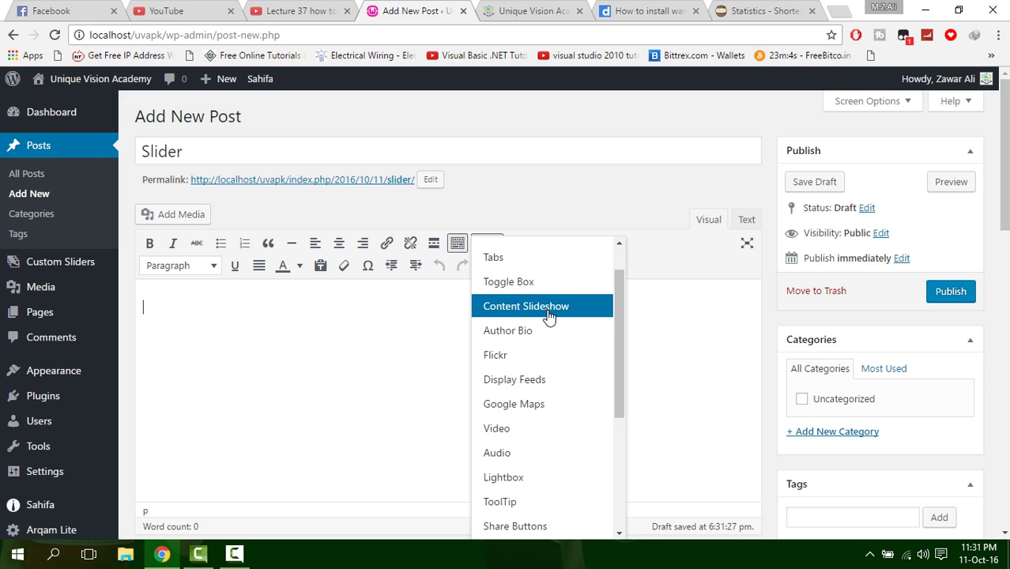
{"action": "left_click", "coordinate": [559, 312]}
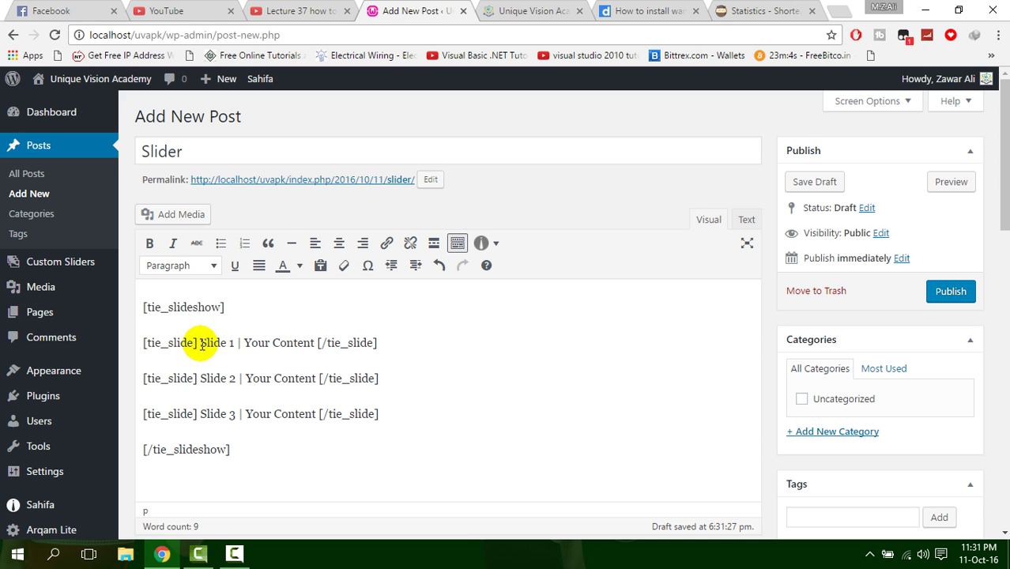
{"action": "left_click_drag", "start_coordinate": [146, 299], "coordinate": [248, 446]}
{"action": "left_click", "coordinate": [265, 448]}
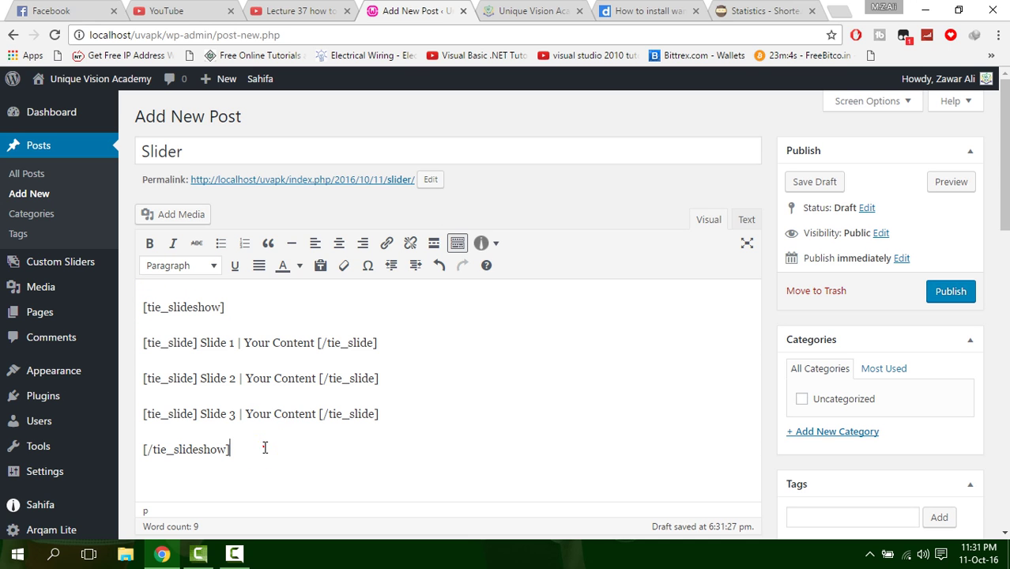
{"action": "left_click_drag", "start_coordinate": [244, 342], "coordinate": [320, 344]}
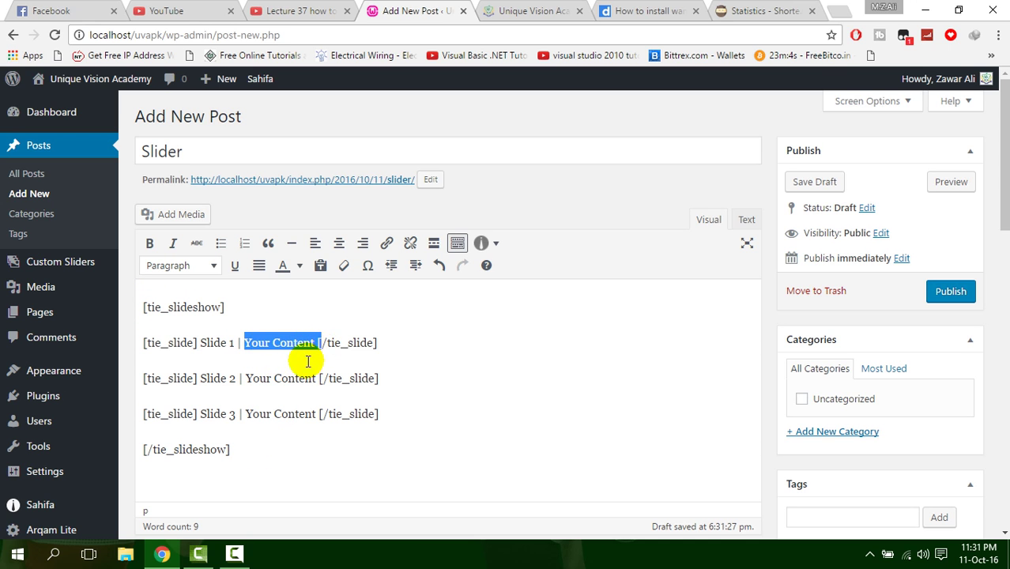
{"action": "left_click_drag", "start_coordinate": [247, 378], "coordinate": [305, 378]}
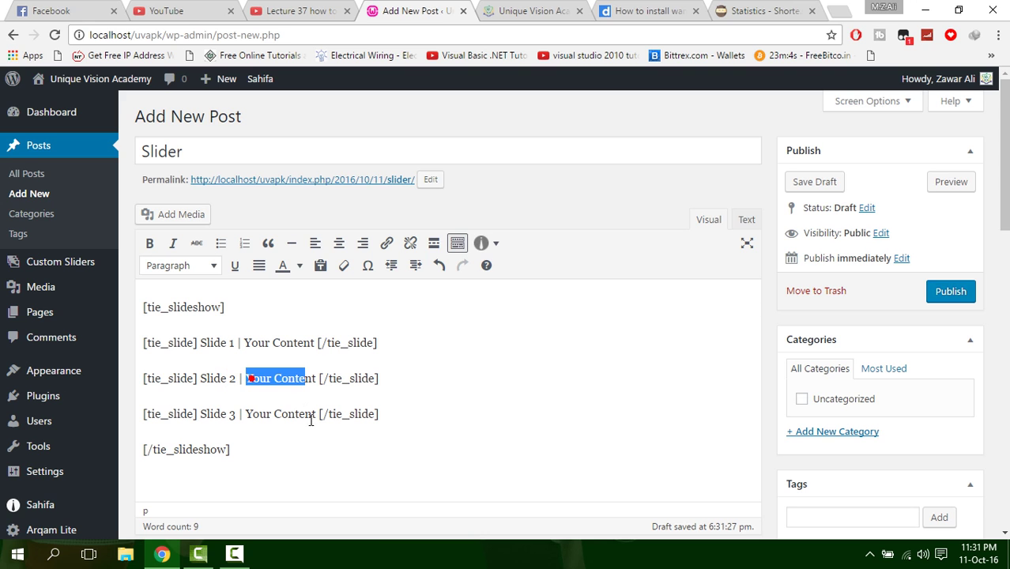
{"action": "left_click", "coordinate": [334, 419]}
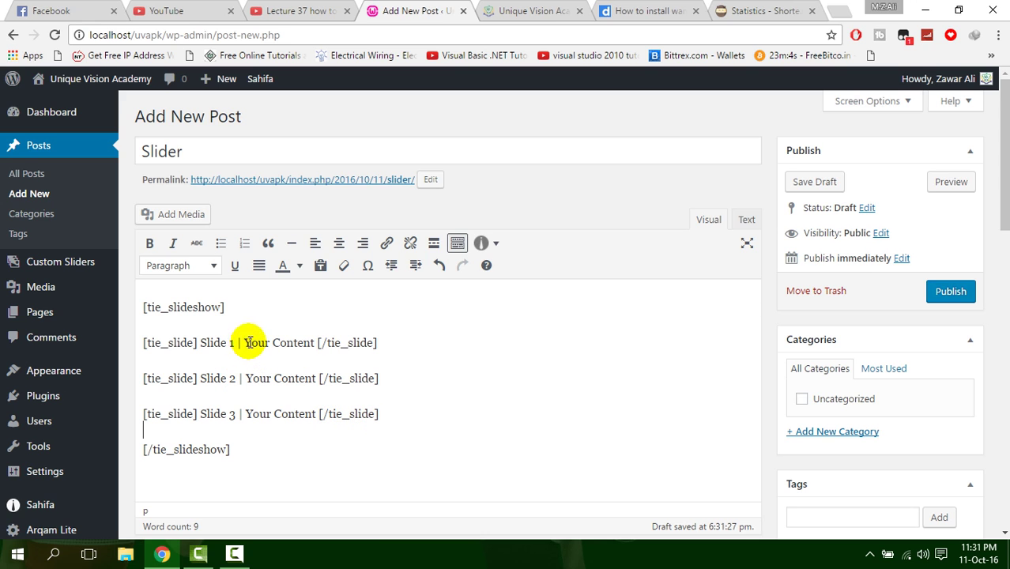
{"action": "left_click", "coordinate": [746, 220]}
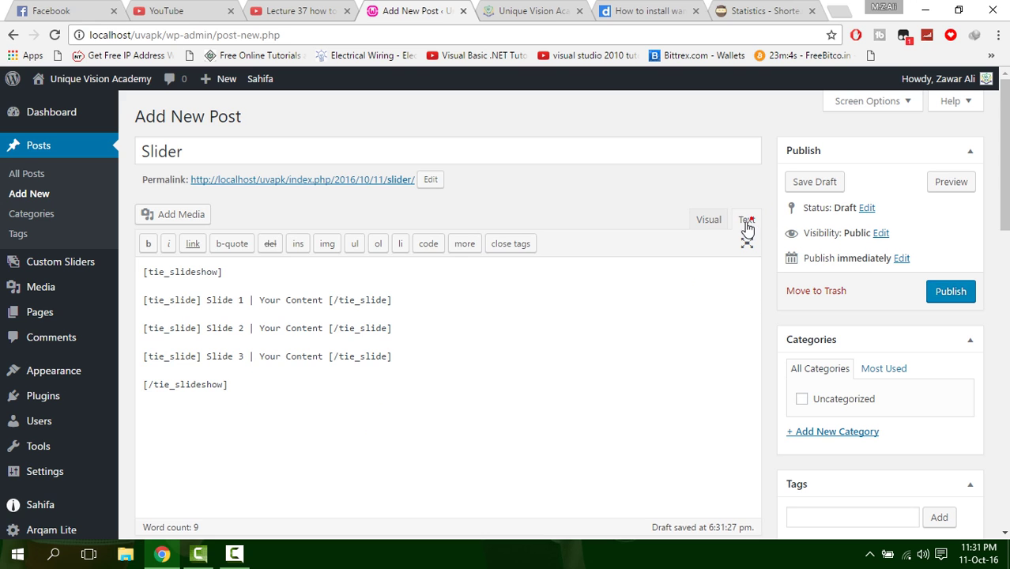
{"action": "double_click", "coordinate": [269, 300]}
{"action": "left_click_drag", "start_coordinate": [334, 300], "coordinate": [324, 299]}
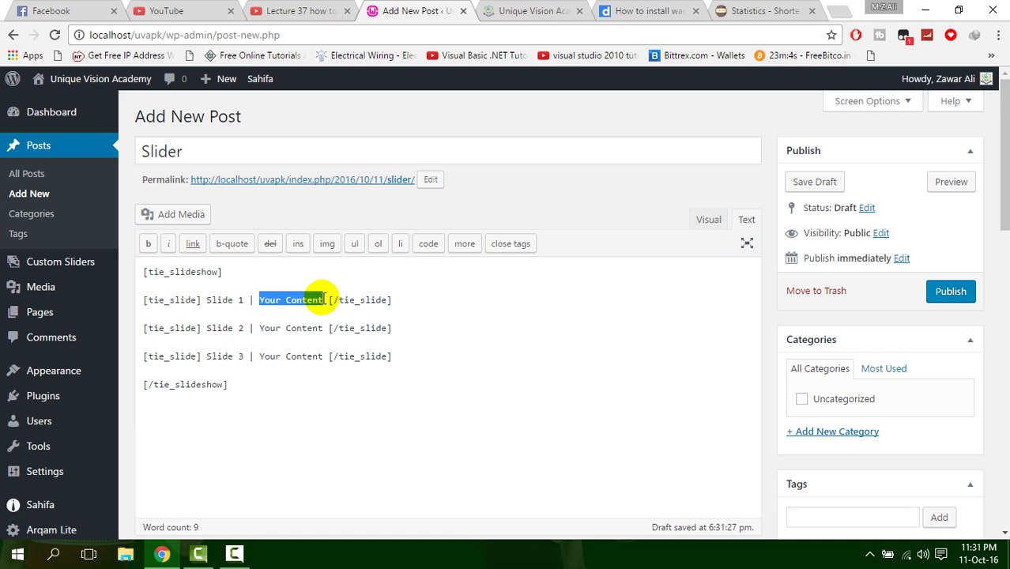
{"action": "type", "text": "<iframe width=\"560\" height=\"315\" src=\"https://www.youtube.com/embed/OAkiReqkO_I\" frameborder=\"0\" allowfullscreen></iframe>"}
Step: Replace the "Your Content" placeholders of Slide 2 and Slide 3 with the same 560 by 315 YouTube iframe code for OAkiReqkO_I
{"action": "left_click", "coordinate": [260, 343]}
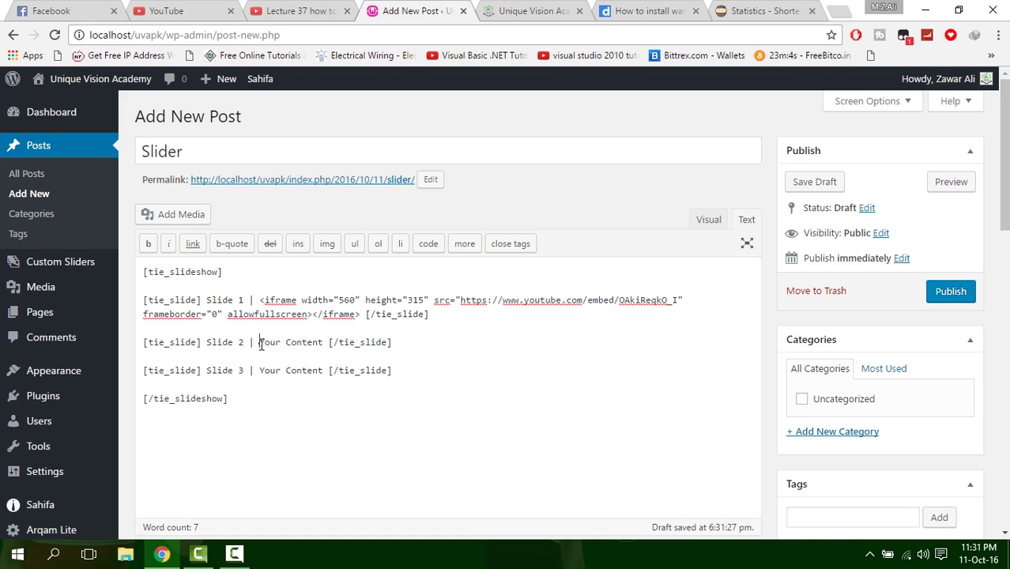
{"action": "left_click_drag", "start_coordinate": [322, 343], "coordinate": [265, 346]}
{"action": "type", "text": "<iframe width=\"560\" height=\"315\" src=\"https://www.youtube.com/embed/OAkiReqkO_I\" frameborder=\"0\" allowfullscreen></iframe>"}
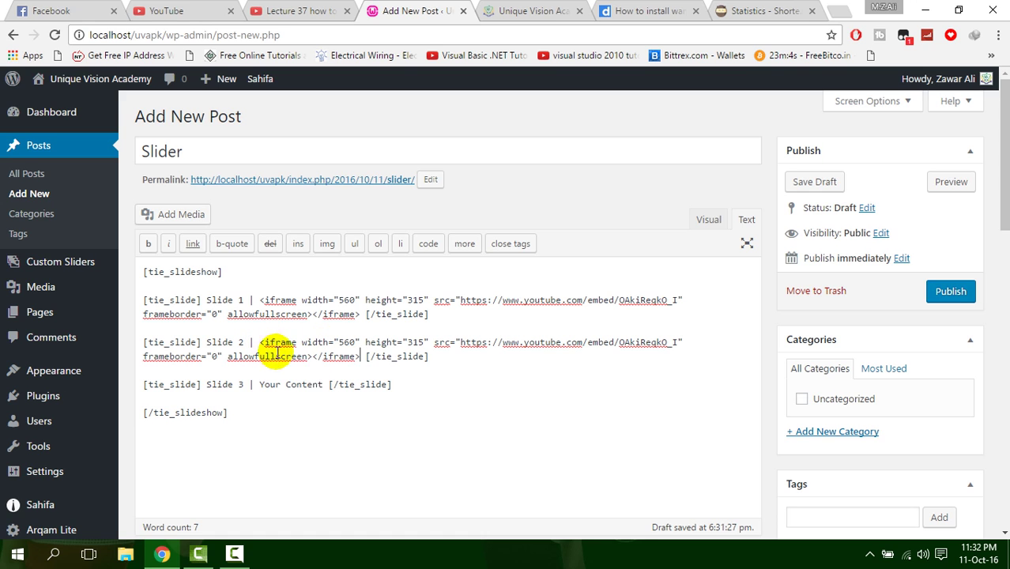
{"action": "left_click_drag", "start_coordinate": [303, 388], "coordinate": [255, 387]}
{"action": "left_click", "coordinate": [298, 407]}
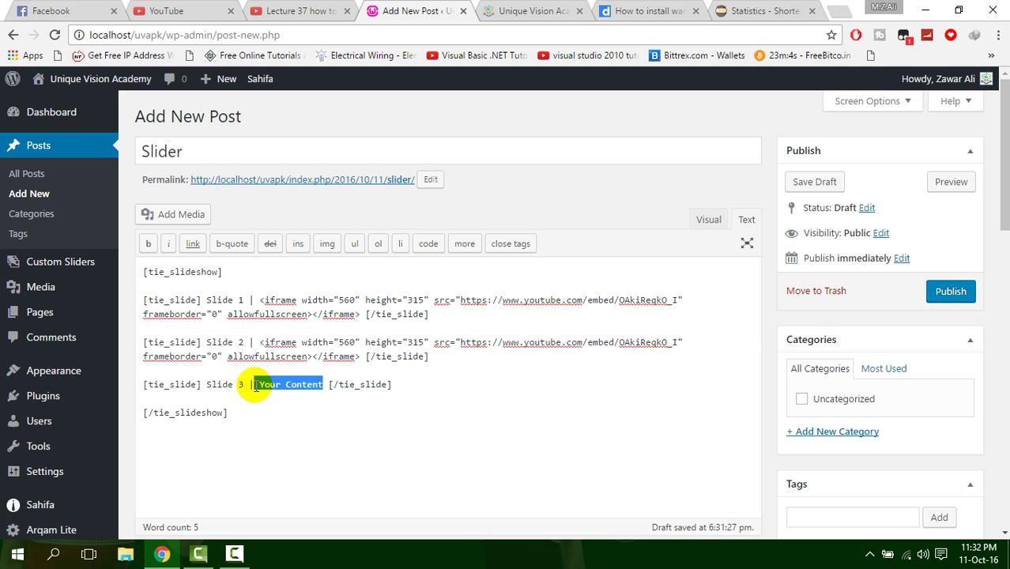
{"action": "type", "text": "<iframe width=\"560\" height=\"315\" src=\"https://www.youtube.com/embed/OAkiReqkO_I\" frameborder=\"0\" allowfullscreen></iframe>"}
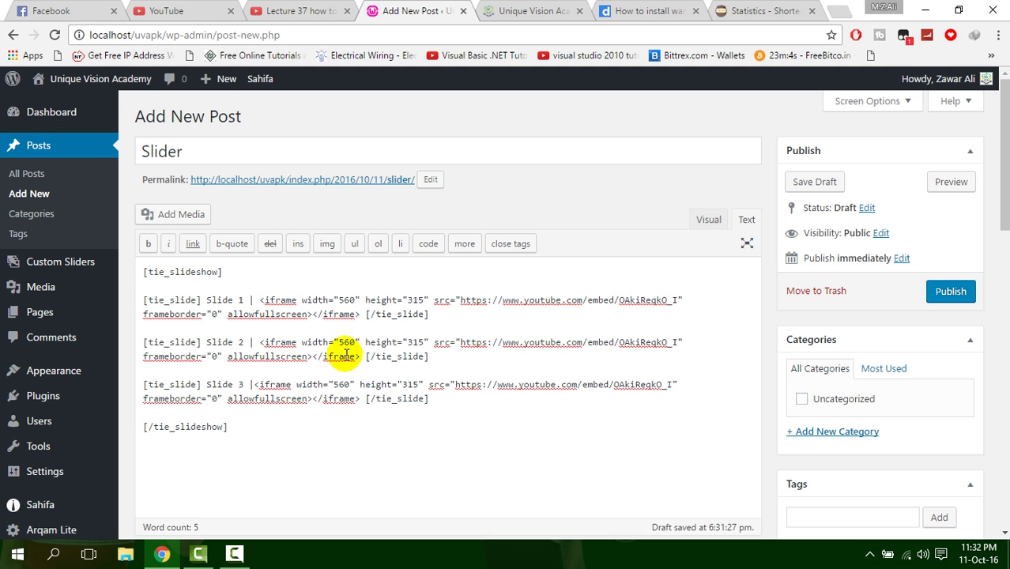
Step: Switch to the YouTube page of the Lecture 37 video and examine its share link and embed code
{"action": "left_click", "coordinate": [294, 11]}
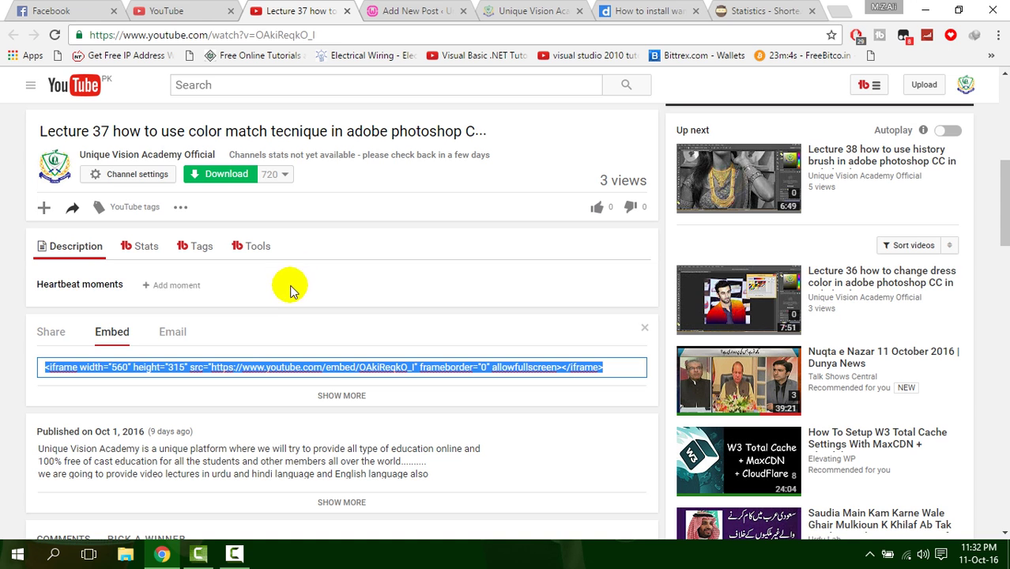
{"action": "scroll", "coordinate": [133, 337], "scroll_direction": "down", "scroll_amount": 1}
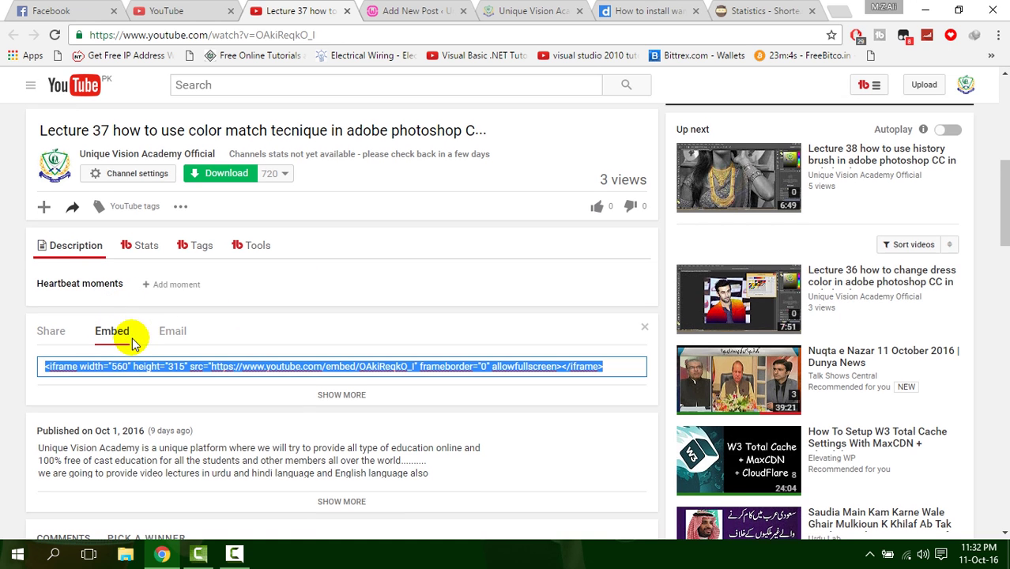
{"action": "scroll", "coordinate": [132, 340], "scroll_direction": "up", "scroll_amount": 1}
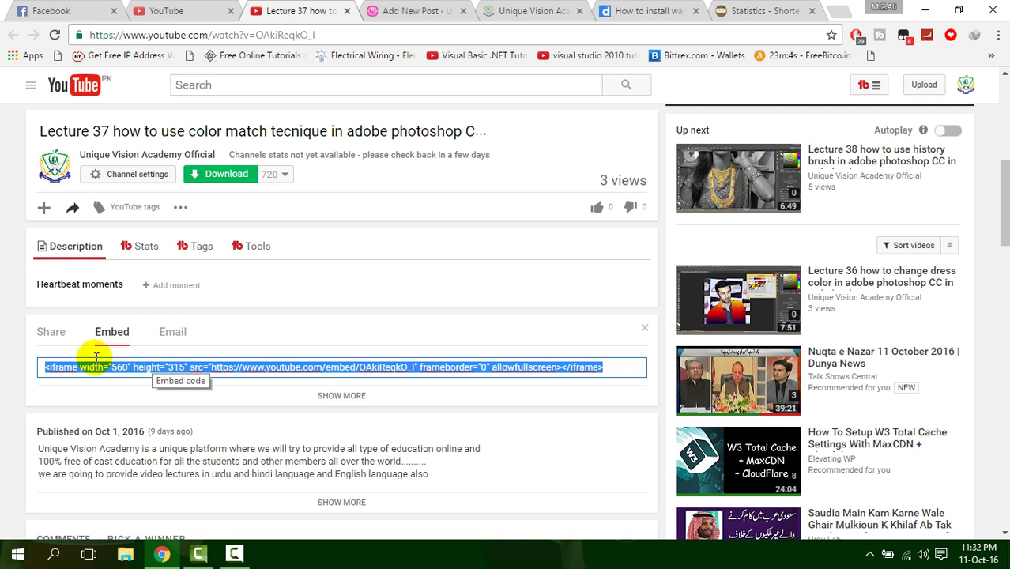
{"action": "left_click", "coordinate": [55, 341]}
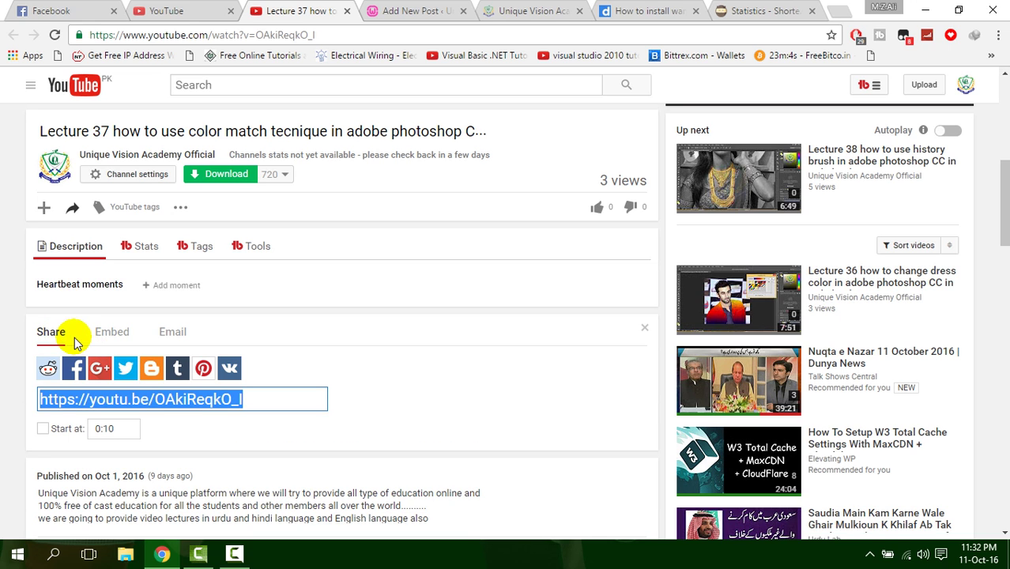
{"action": "left_click", "coordinate": [108, 335]}
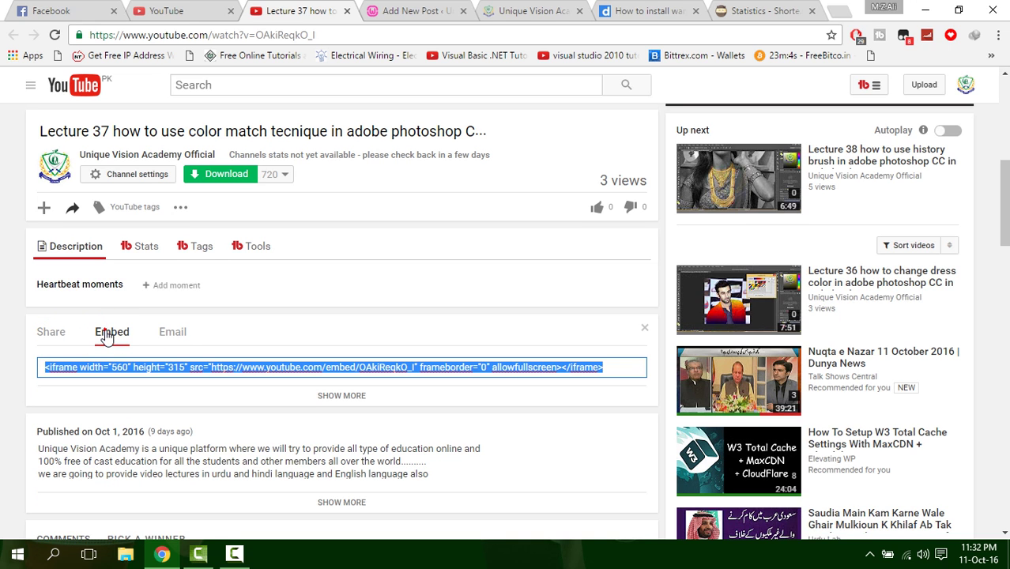
{"action": "scroll", "coordinate": [182, 373], "scroll_direction": "down", "scroll_amount": 1}
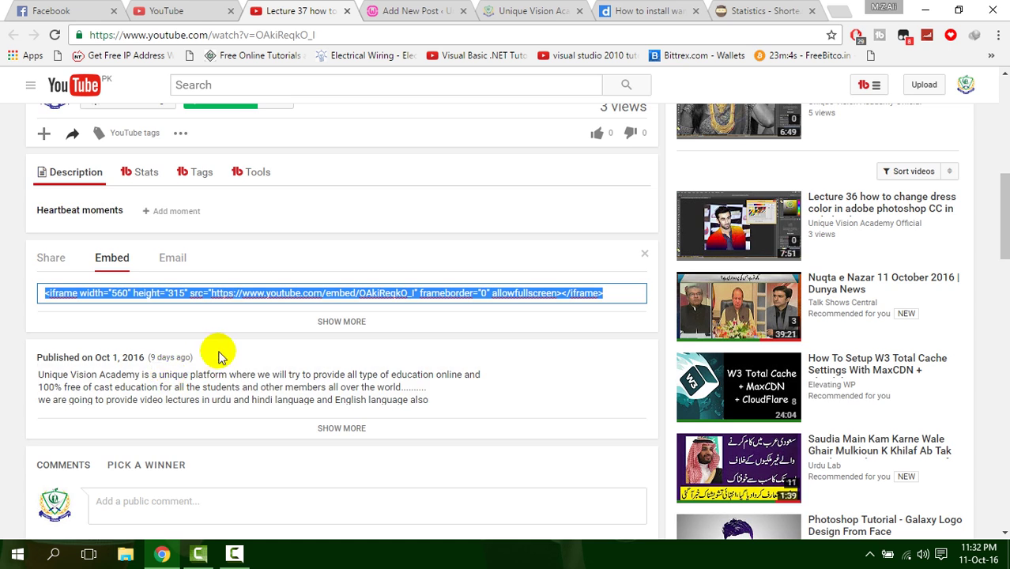
{"action": "scroll", "coordinate": [219, 350], "scroll_direction": "up", "scroll_amount": 1}
Step: Return to the WordPress post editor and publish the Slider post
{"action": "left_click", "coordinate": [413, 10]}
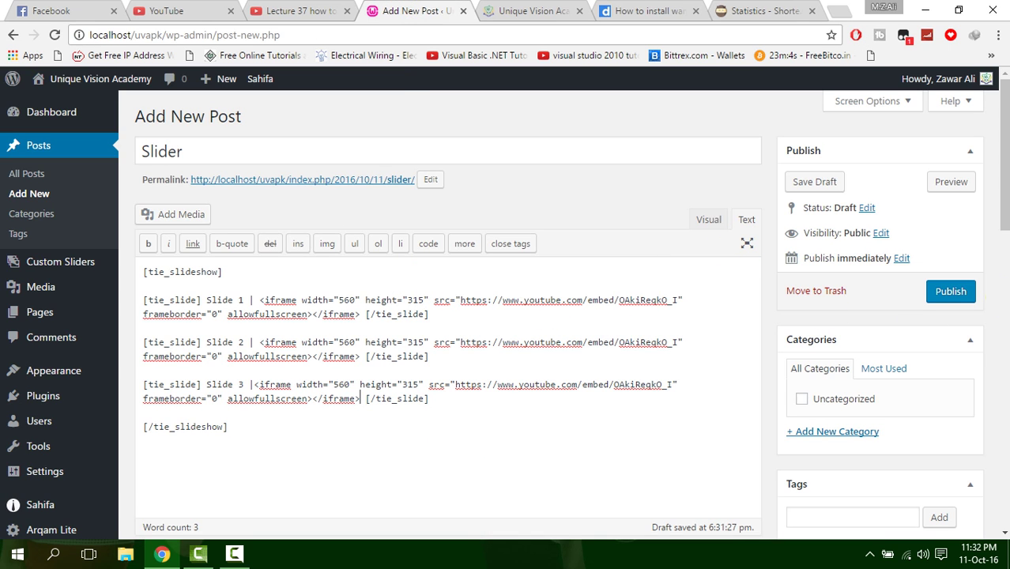
{"action": "left_click", "coordinate": [948, 292]}
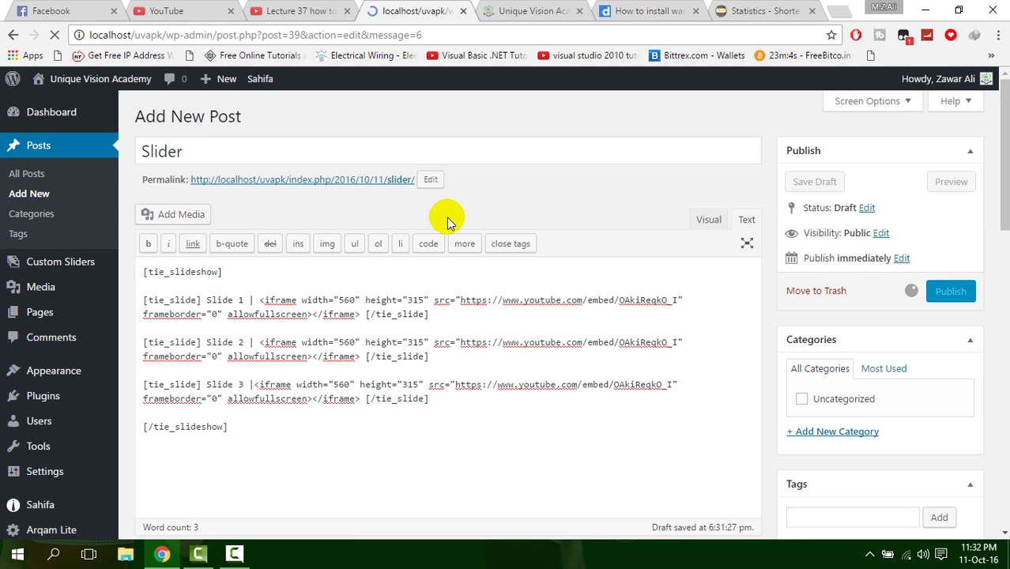
{"action": "left_click", "coordinate": [503, 14]}
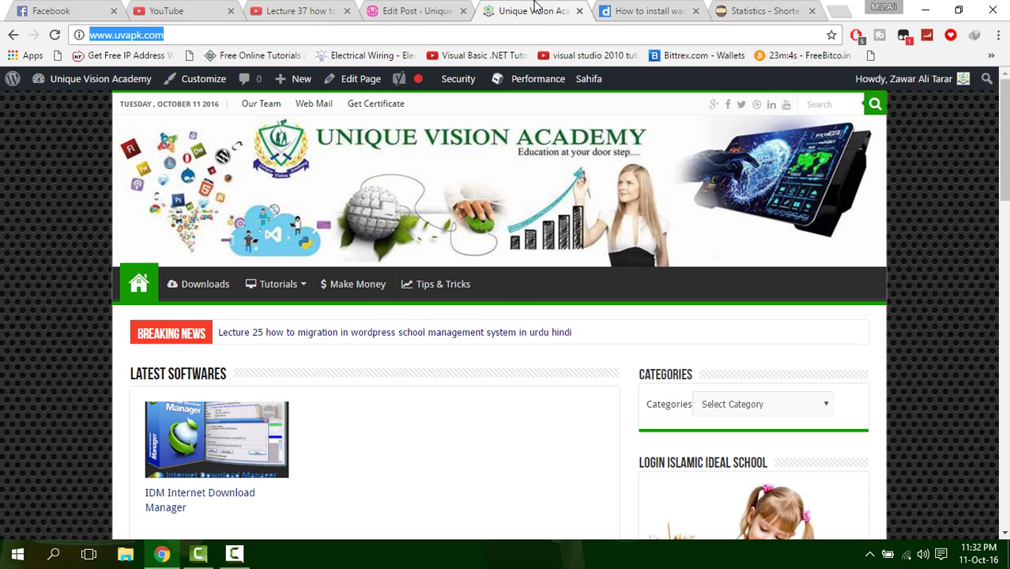
{"action": "left_click", "coordinate": [439, 11]}
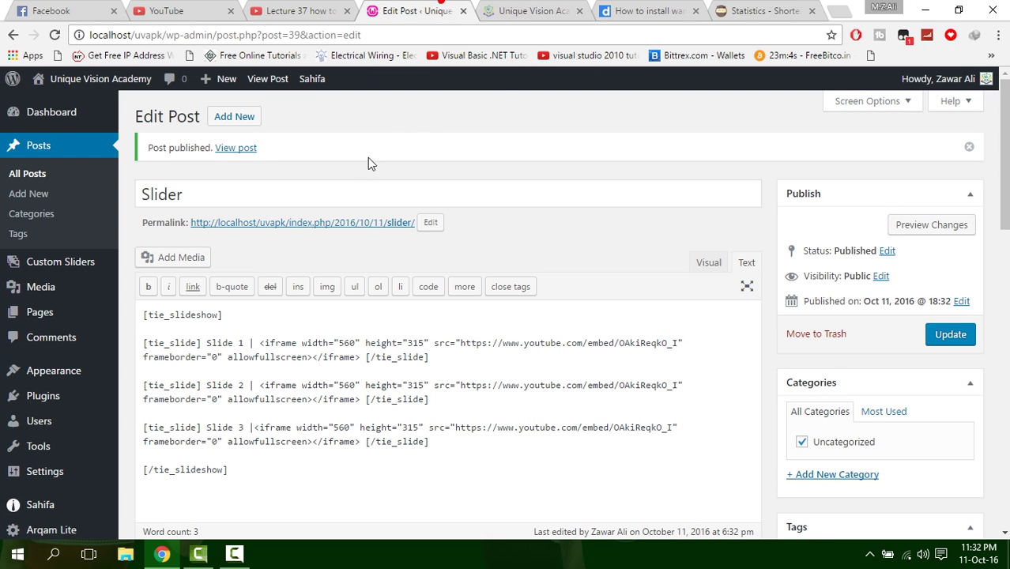
Step: Open the published Slider post in a new tab and advance its slideshow from Slide 1 to Slide 3
{"action": "left_click", "coordinate": [240, 147], "text": "ctrl"}
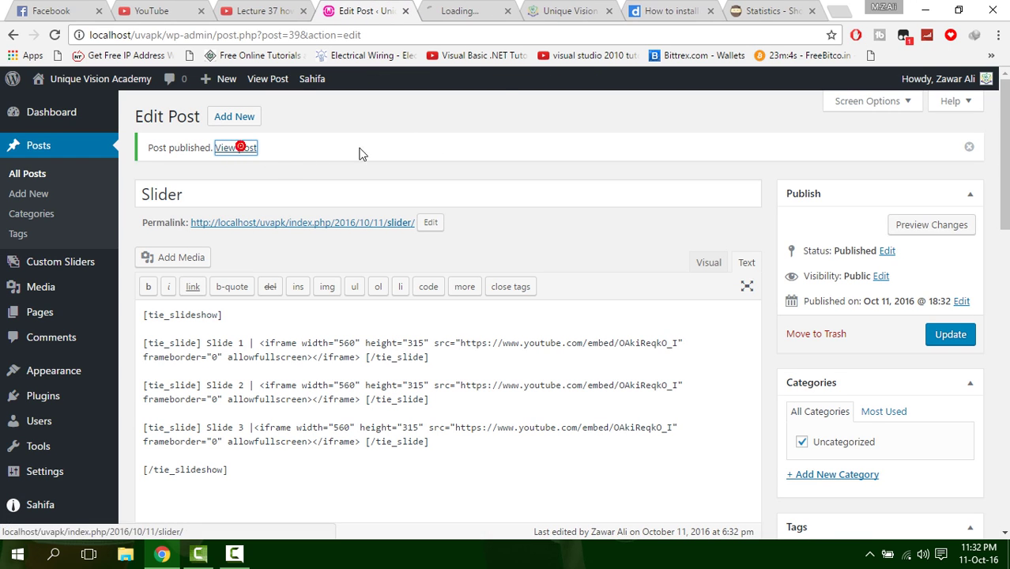
{"action": "left_click", "coordinate": [480, 11]}
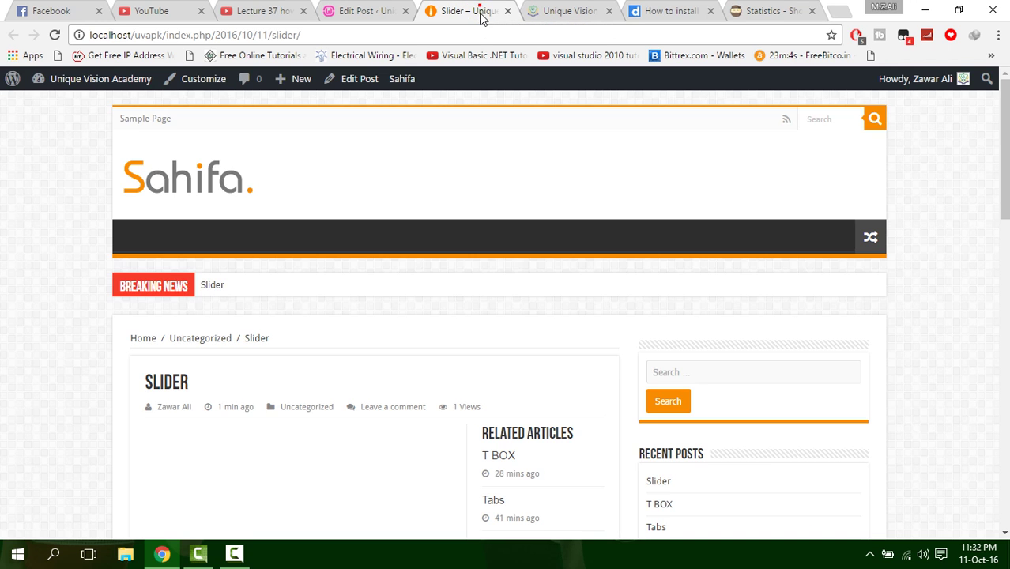
{"action": "scroll", "coordinate": [395, 273], "scroll_direction": "down", "scroll_amount": 6}
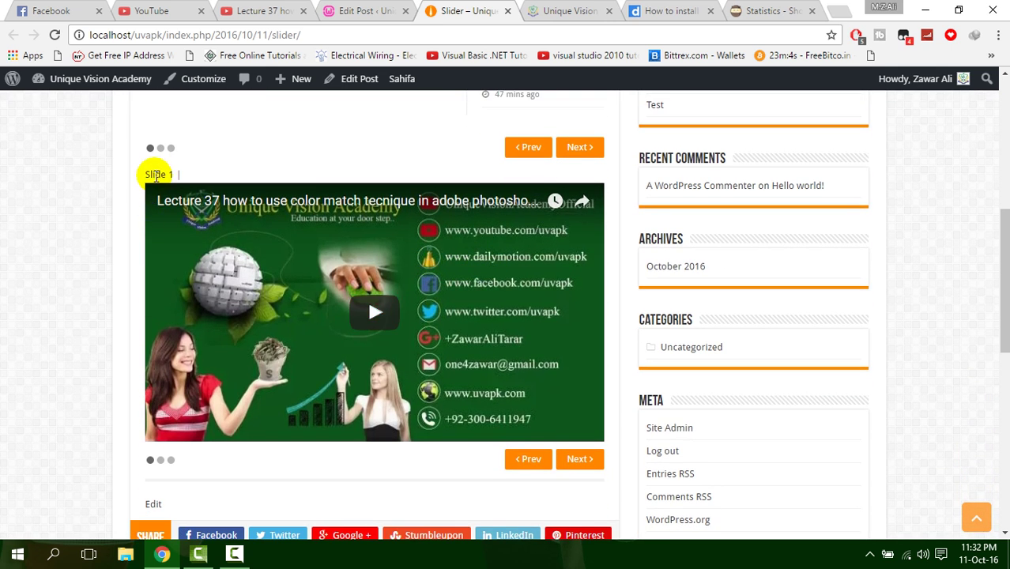
{"action": "left_click", "coordinate": [581, 459]}
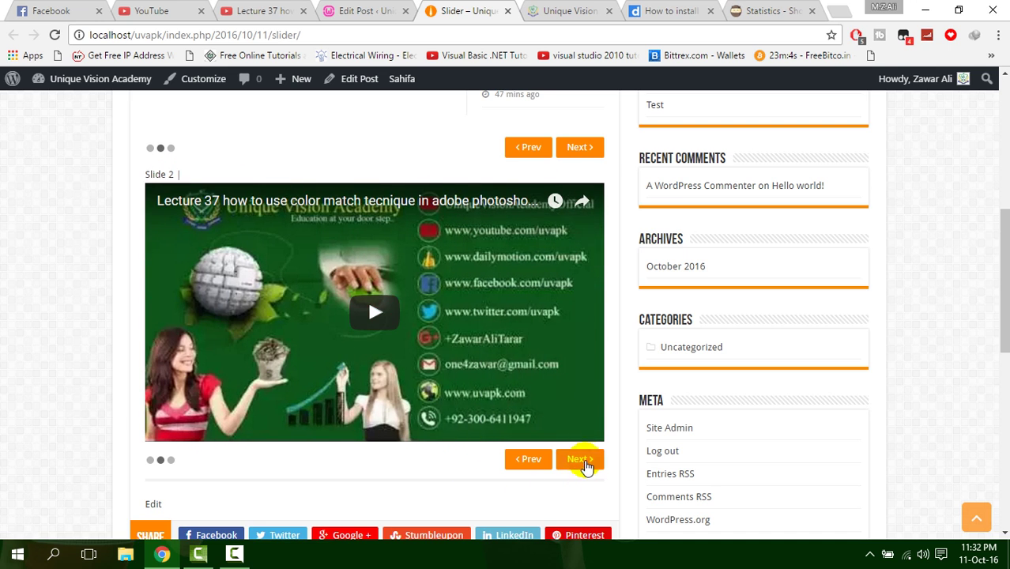
{"action": "left_click", "coordinate": [585, 462]}
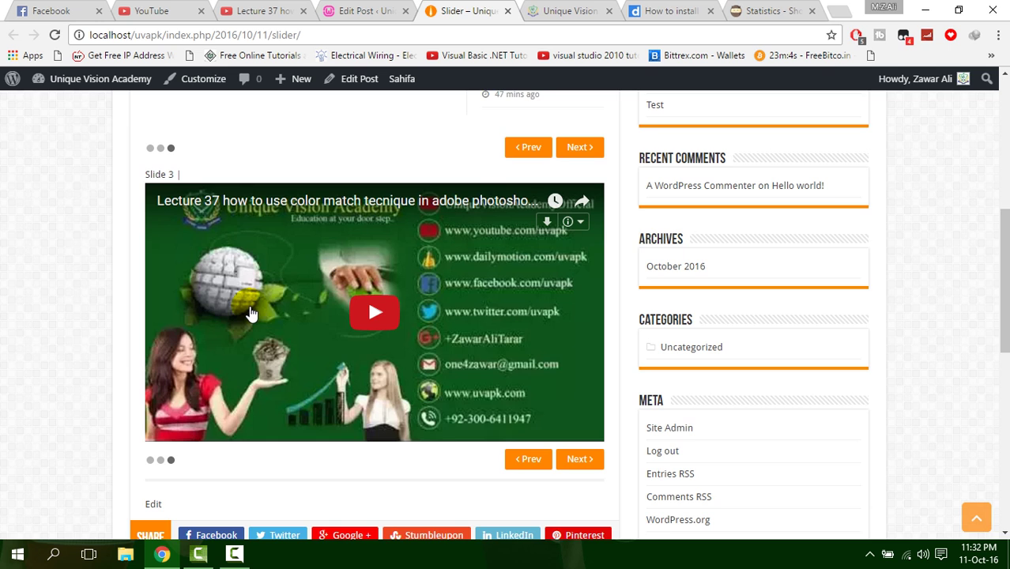
{"action": "scroll", "coordinate": [250, 313], "scroll_direction": "down", "scroll_amount": 1}
{"action": "scroll", "coordinate": [250, 314], "scroll_direction": "up", "scroll_amount": 1}
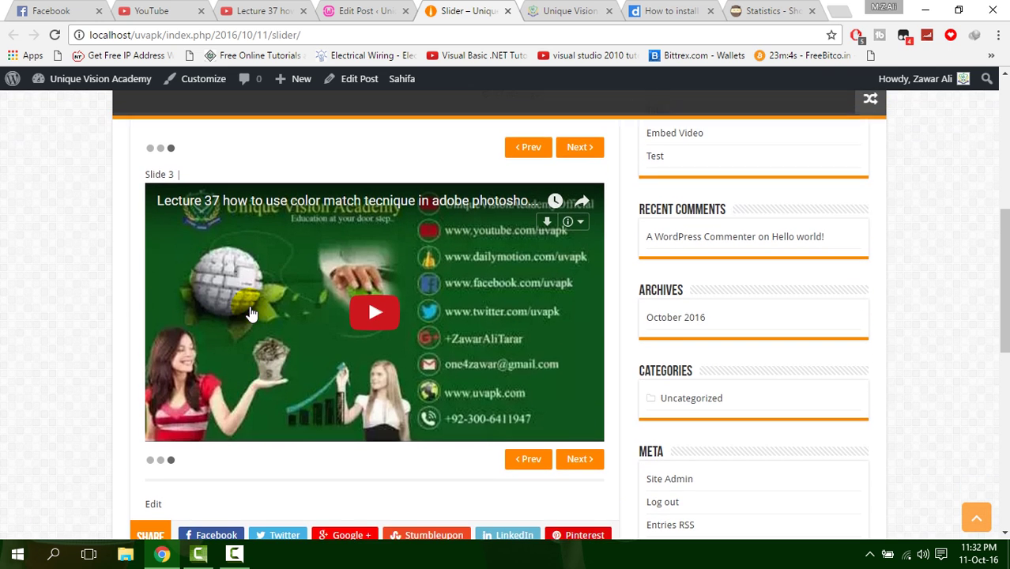
Step: Return to the Slider post's editor and examine the embedded slides in Visual mode down to the closing shortcode
{"action": "key", "text": "ctrl+shift+Tab"}
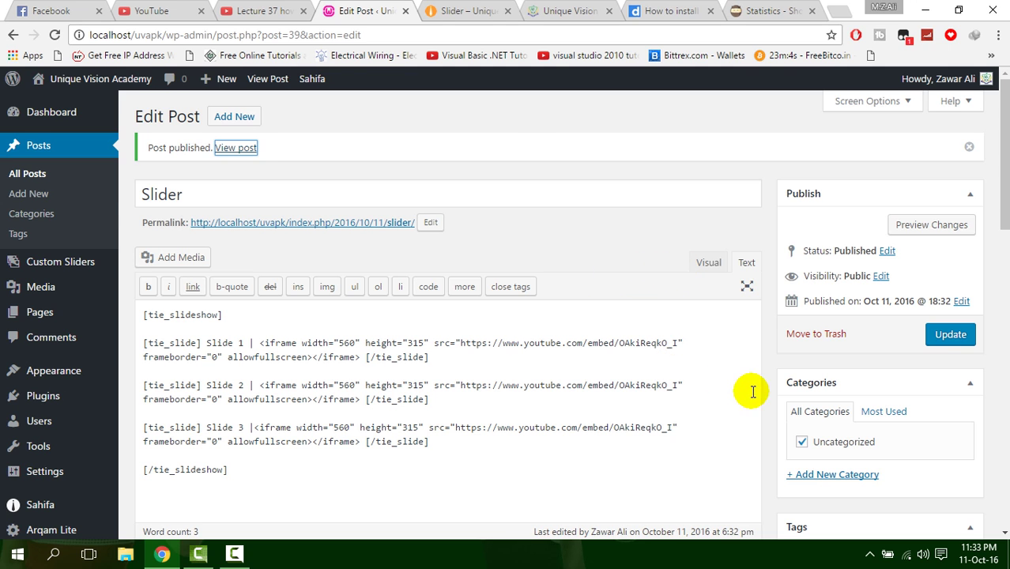
{"action": "left_click", "coordinate": [719, 268]}
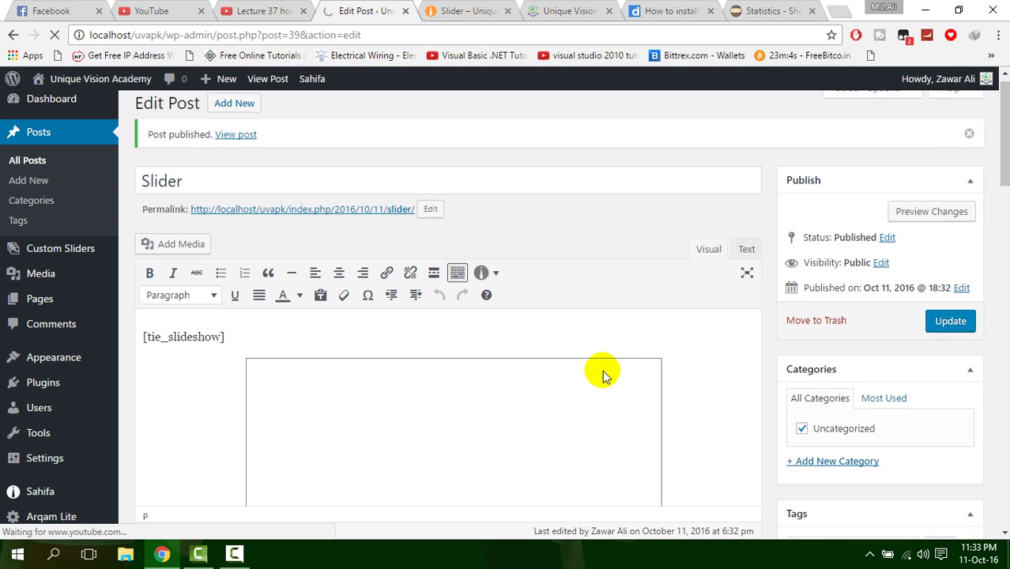
{"action": "scroll", "coordinate": [603, 373], "scroll_direction": "down", "scroll_amount": 6}
{"action": "scroll", "coordinate": [603, 372], "scroll_direction": "down", "scroll_amount": 2}
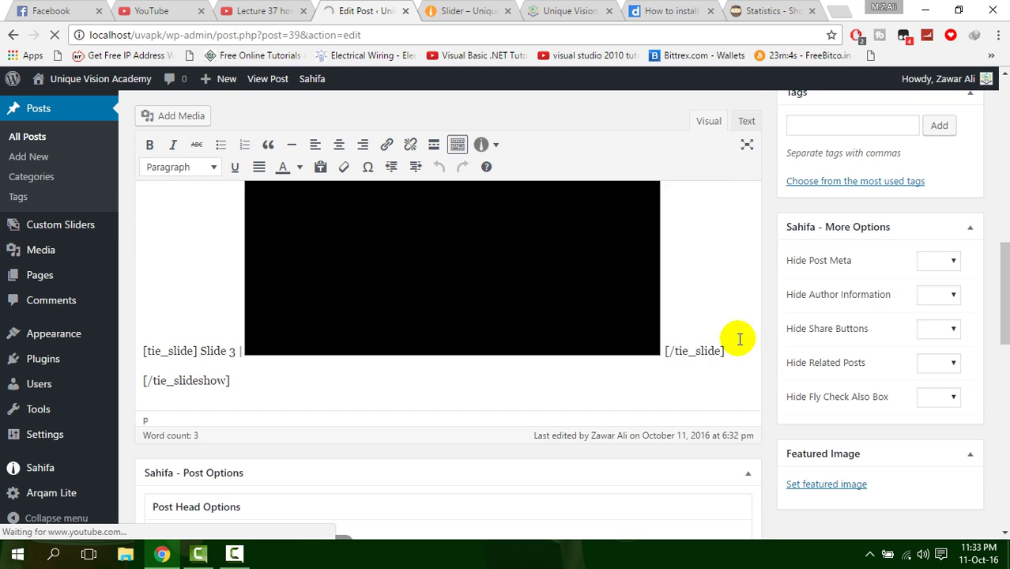
Step: Insert a second Sahifa Content Slideshow below the existing slideshow's closing shortcode, with blank lines separating the two
{"action": "key", "text": "Return"}
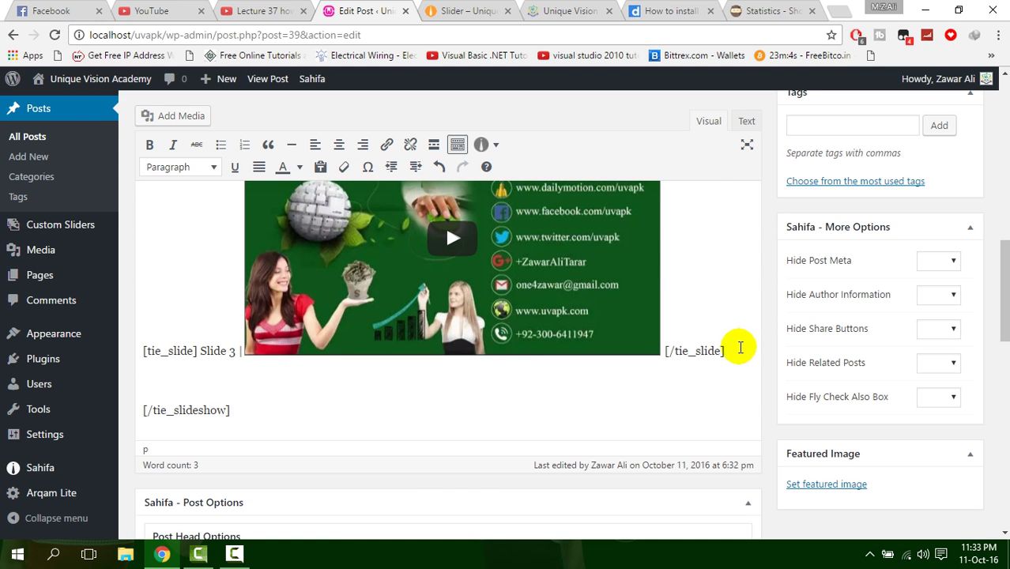
{"action": "left_click", "coordinate": [277, 408]}
{"action": "key", "text": "Return"}
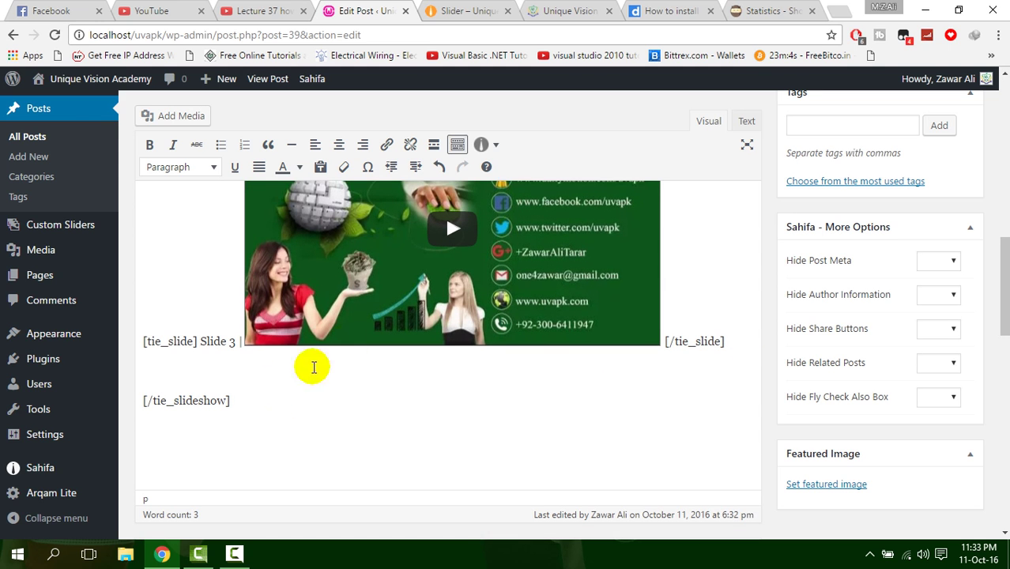
{"action": "left_click", "coordinate": [496, 146]}
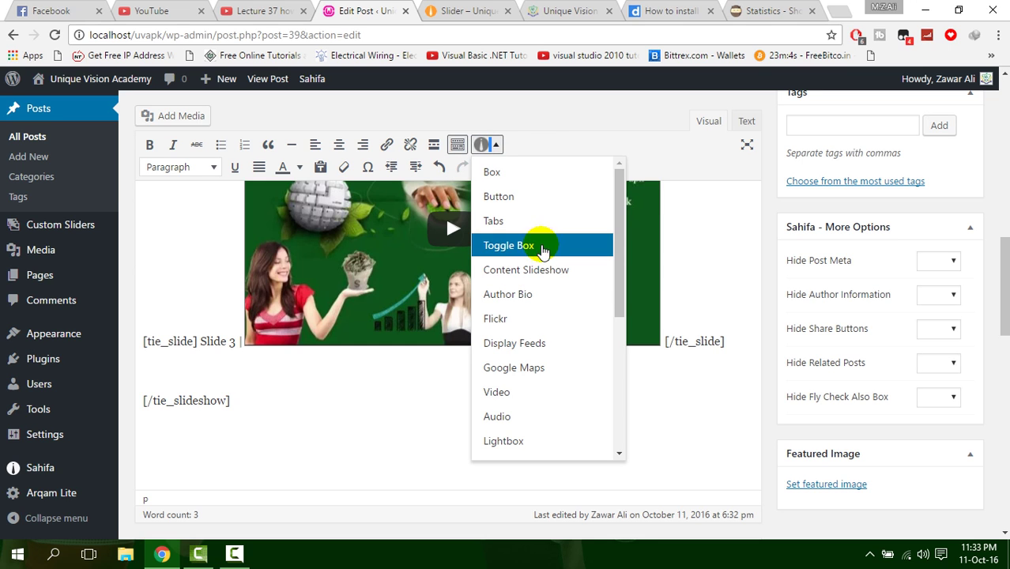
{"action": "left_click", "coordinate": [526, 271]}
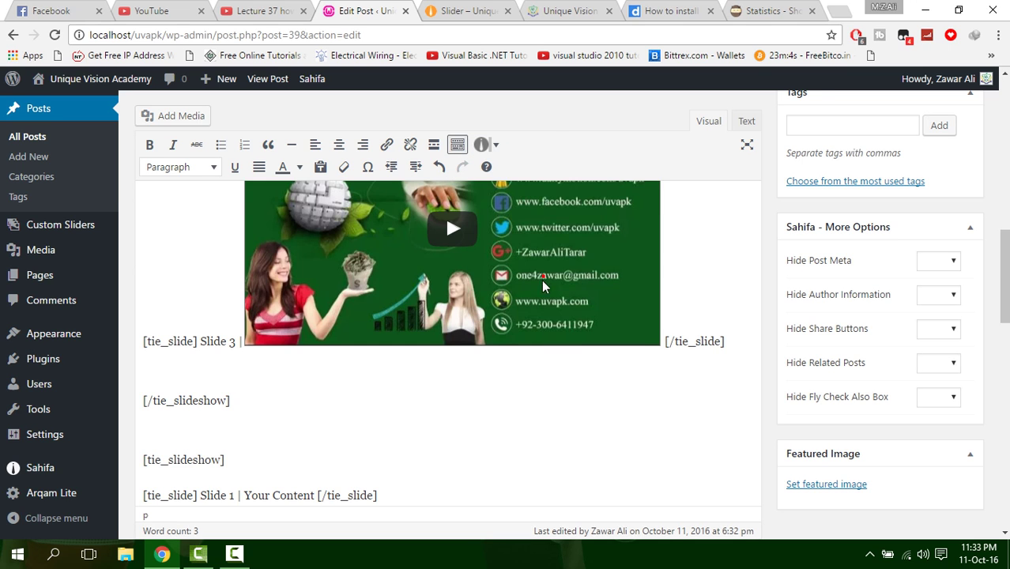
Step: Replace Slide 1's "Your Content" placeholder in the new slideshow with the Media Library image best-health-medical-wordpress-themes-medic.jpg
{"action": "scroll", "coordinate": [460, 353], "scroll_direction": "down", "scroll_amount": 2}
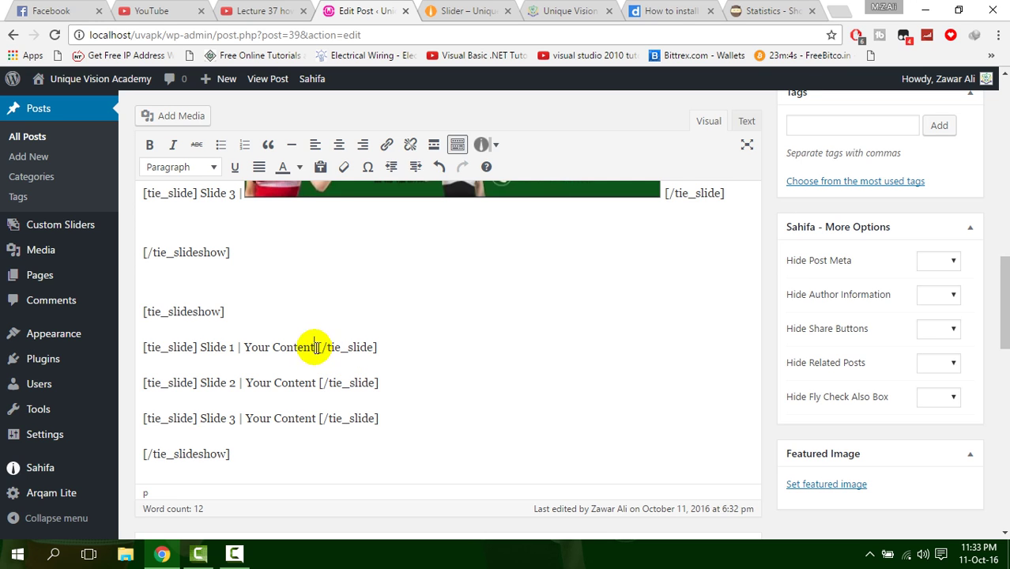
{"action": "left_click_drag", "start_coordinate": [314, 347], "coordinate": [245, 347]}
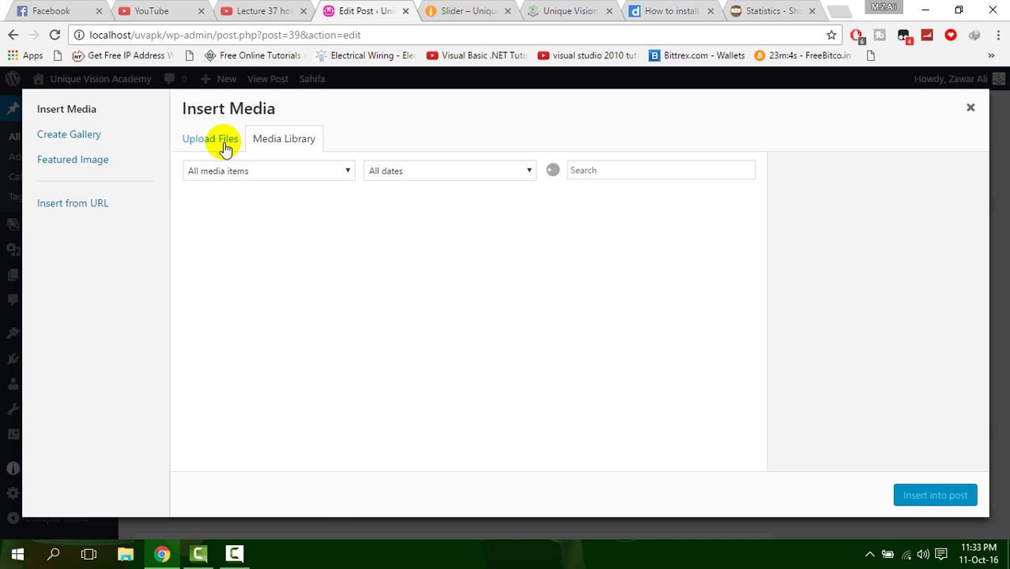
{"action": "left_click", "coordinate": [237, 260]}
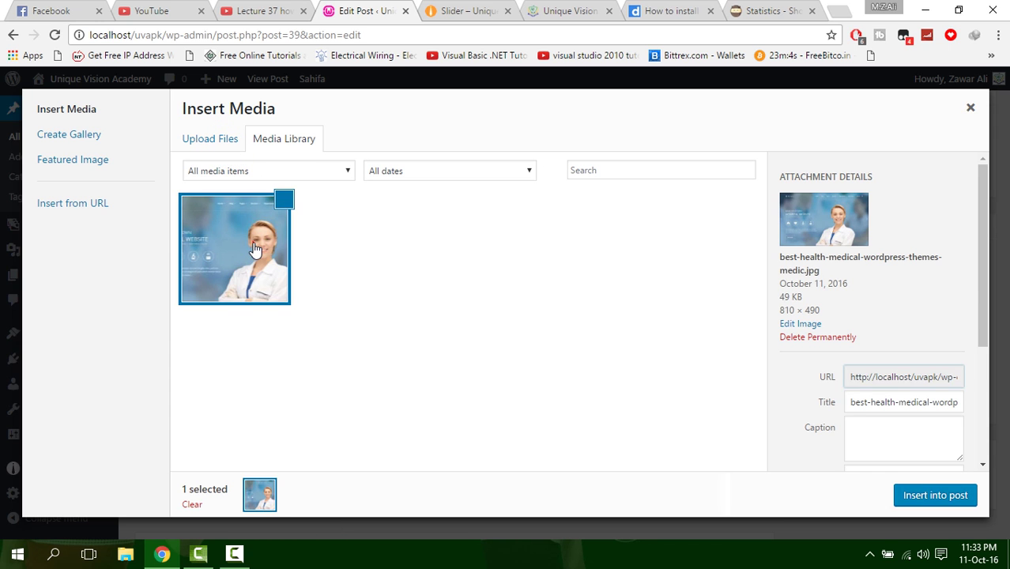
{"action": "left_click", "coordinate": [913, 496]}
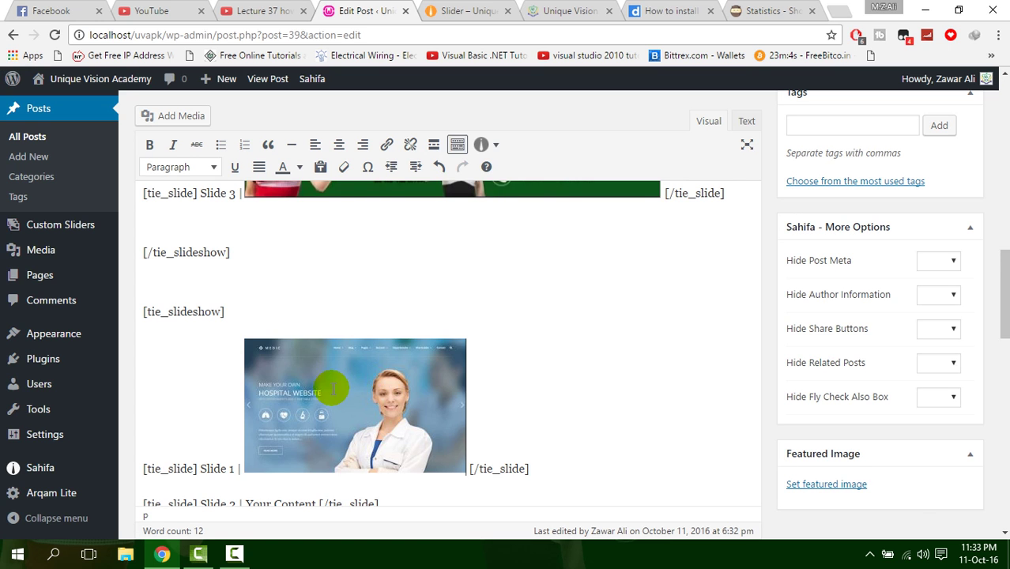
Step: Replace Slide 2's "Your Content" placeholder with the image factory.college.of_.2020, uploaded from the Data folder
{"action": "scroll", "coordinate": [357, 338], "scroll_direction": "down", "scroll_amount": 3}
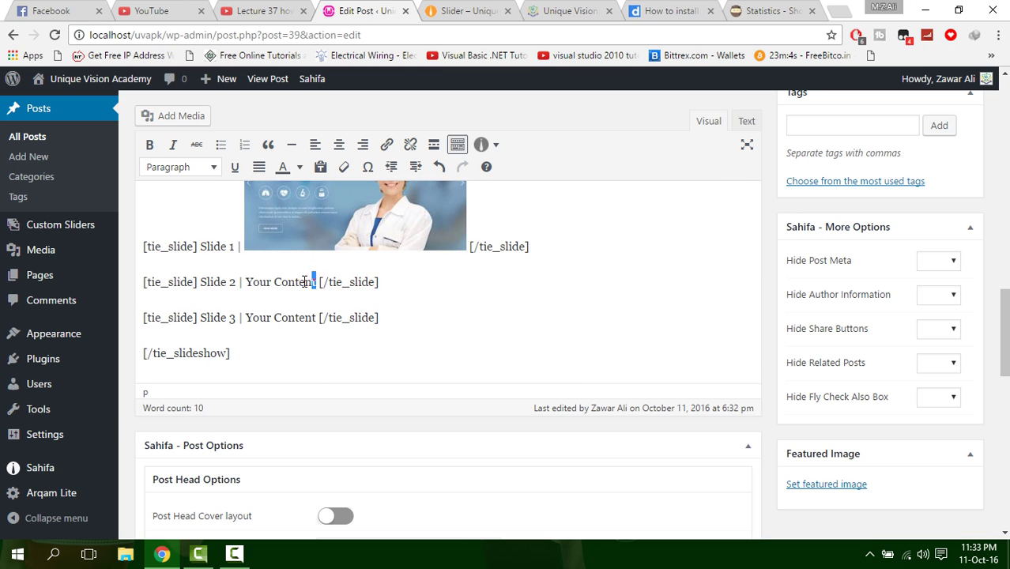
{"action": "left_click_drag", "start_coordinate": [304, 282], "coordinate": [246, 282]}
{"action": "left_click", "coordinate": [184, 117]}
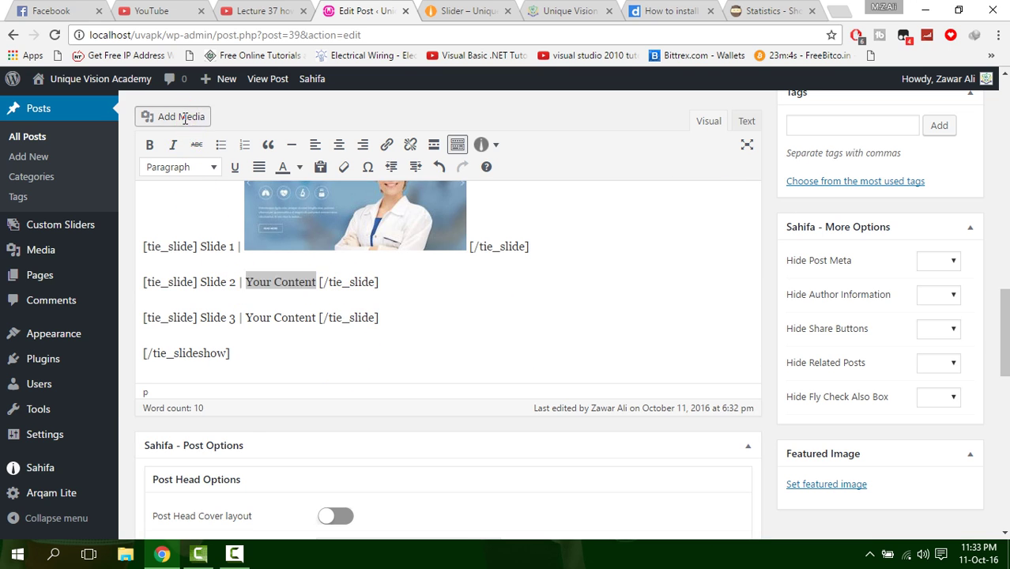
{"action": "left_click", "coordinate": [215, 138]}
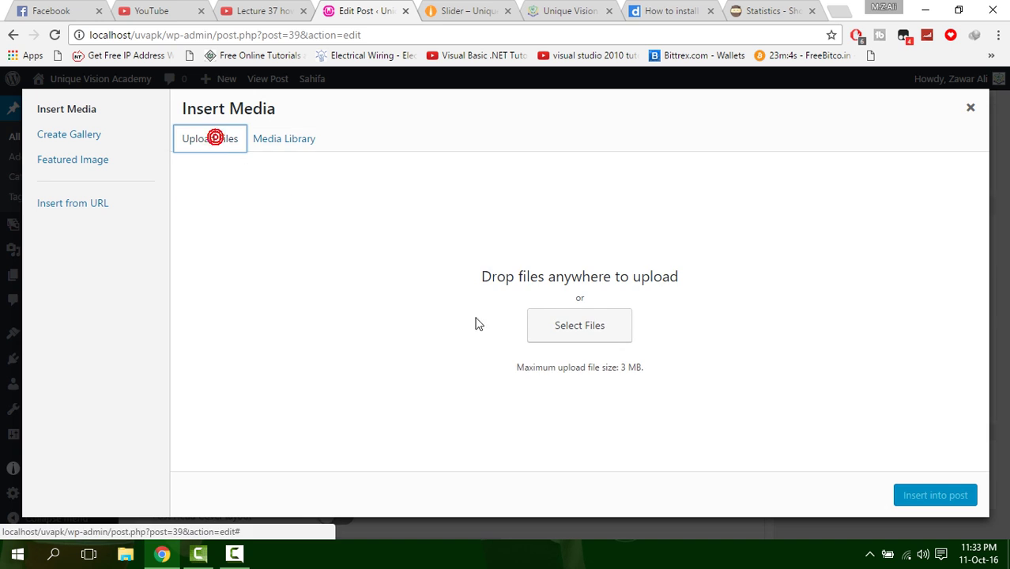
{"action": "left_click", "coordinate": [555, 326]}
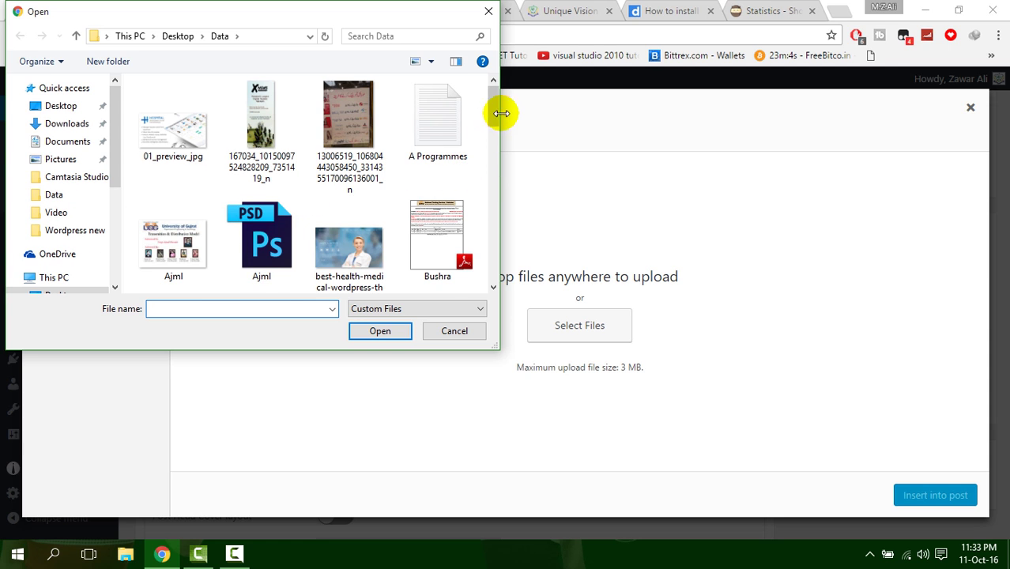
{"action": "left_click_drag", "start_coordinate": [494, 103], "coordinate": [492, 130]}
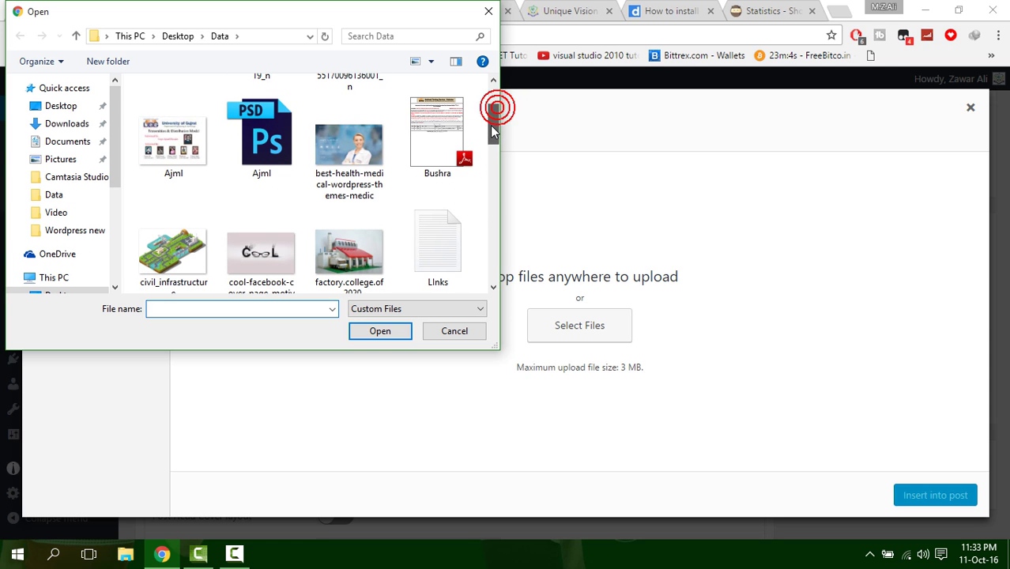
{"action": "left_click", "coordinate": [350, 253]}
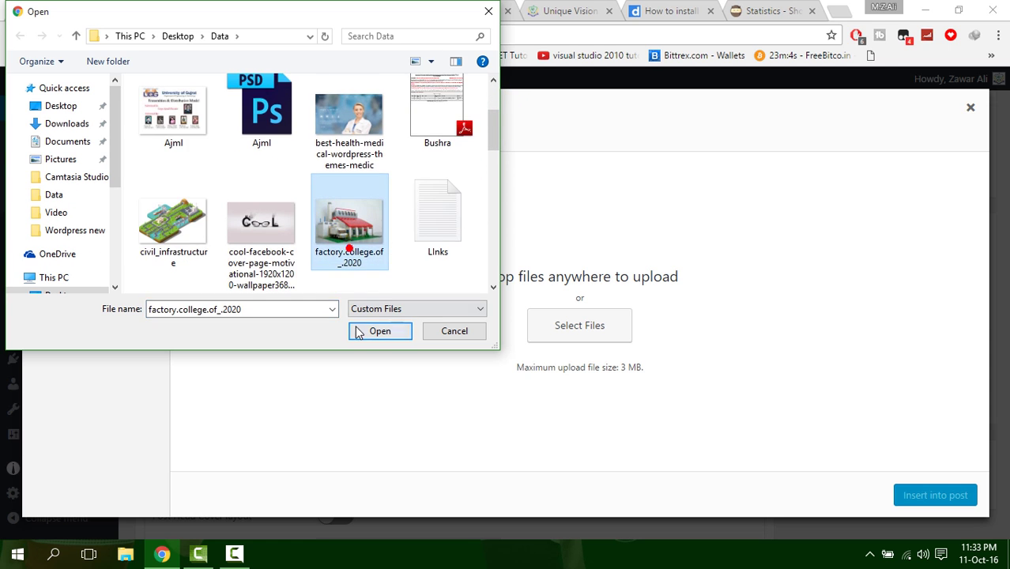
{"action": "left_click", "coordinate": [380, 330]}
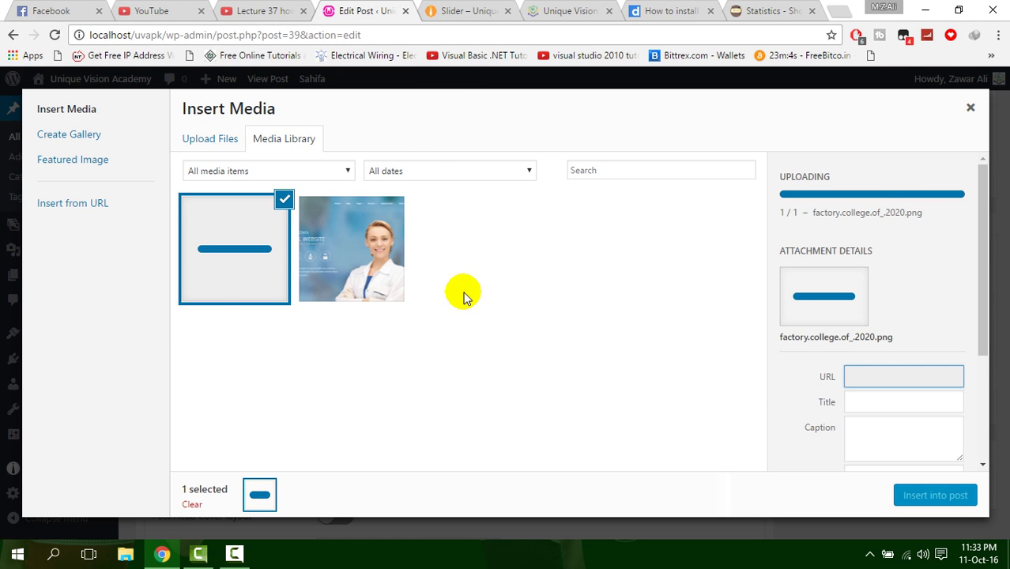
{"action": "left_click", "coordinate": [917, 502]}
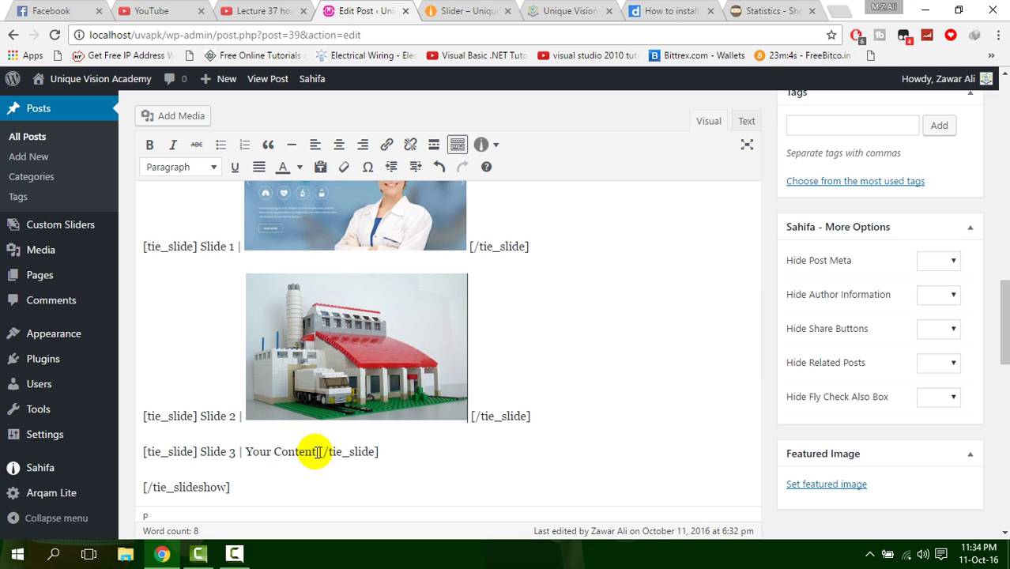
Step: Replace Slide 3's "Your Content" placeholder with the image Ajml.jpg, uploaded from the Data folder
{"action": "left_click_drag", "start_coordinate": [315, 451], "coordinate": [248, 453]}
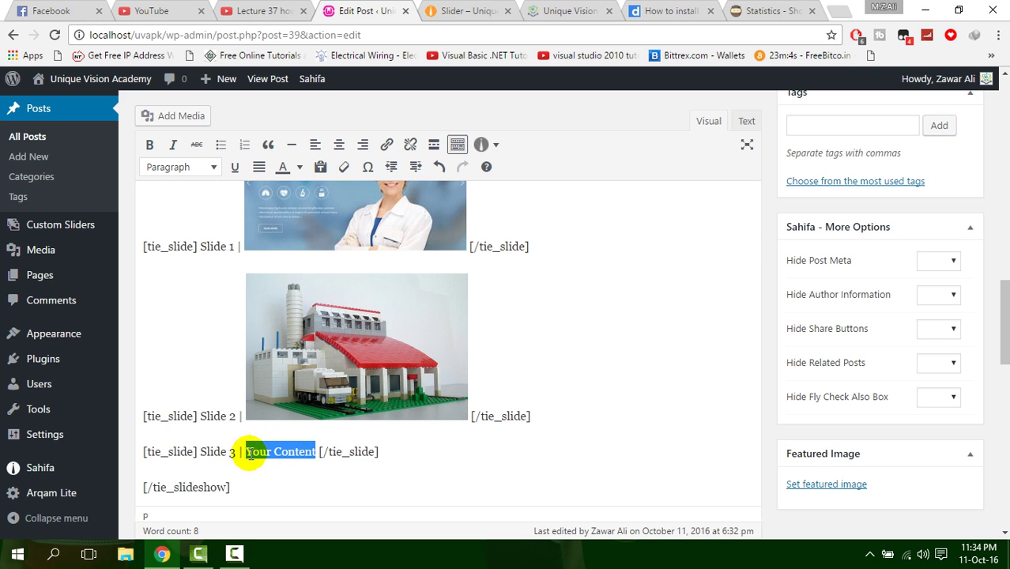
{"action": "left_click", "coordinate": [190, 116]}
{"action": "left_click", "coordinate": [215, 142]}
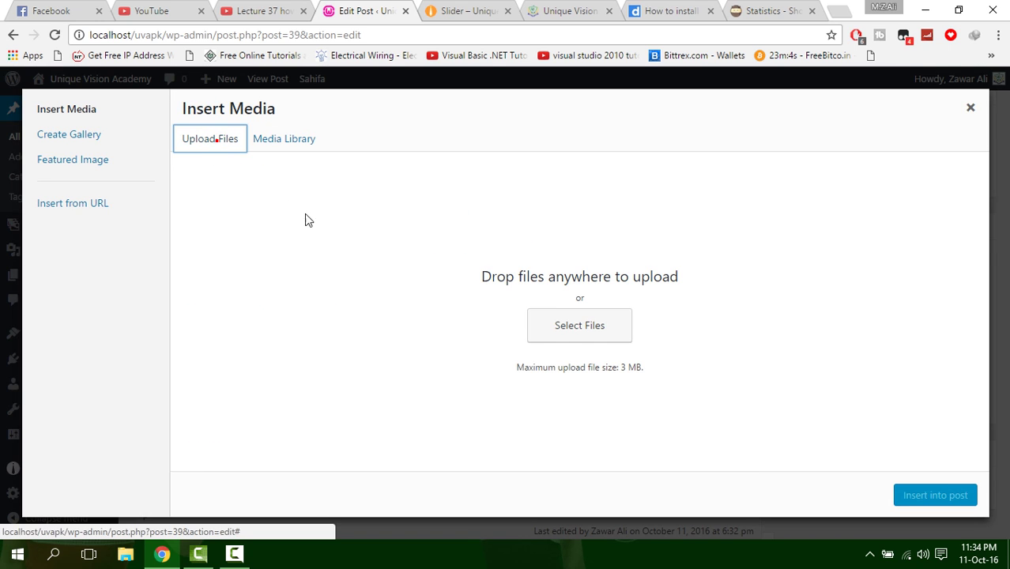
{"action": "left_click", "coordinate": [575, 330]}
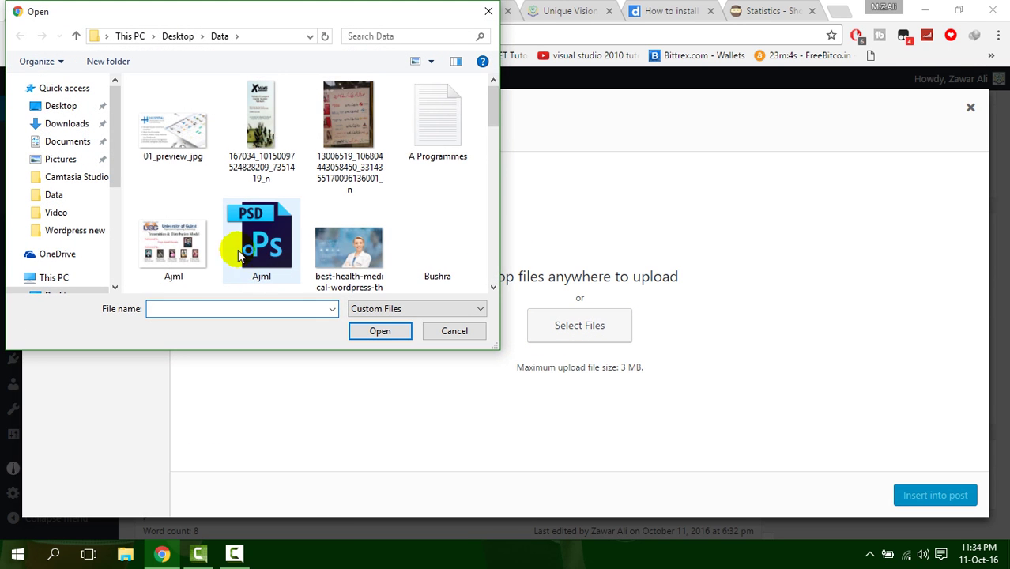
{"action": "left_click", "coordinate": [316, 245]}
{"action": "scroll", "coordinate": [315, 244], "scroll_direction": "down", "scroll_amount": 2}
{"action": "scroll", "coordinate": [315, 243], "scroll_direction": "down", "scroll_amount": 3}
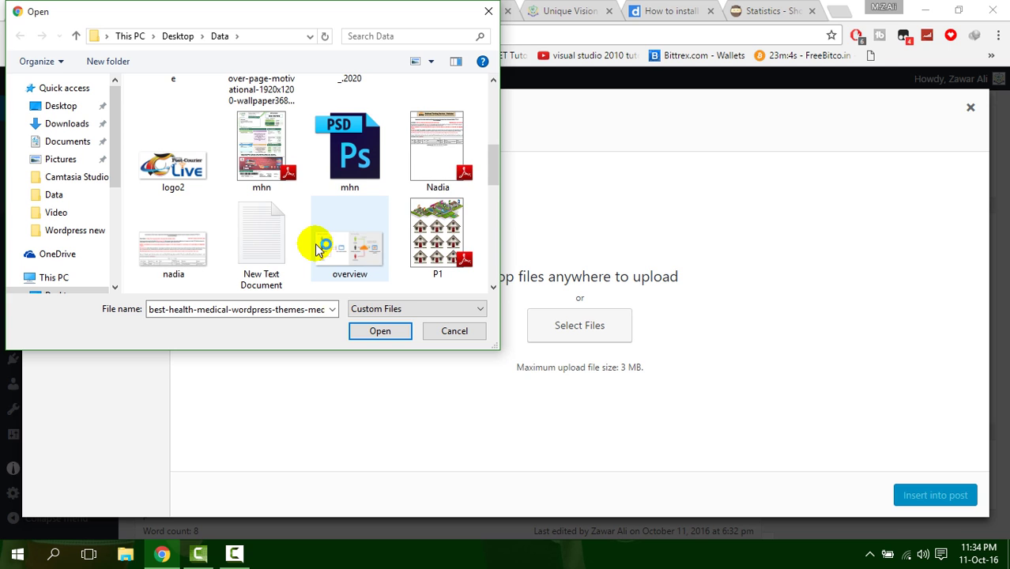
{"action": "scroll", "coordinate": [315, 245], "scroll_direction": "up", "scroll_amount": 1}
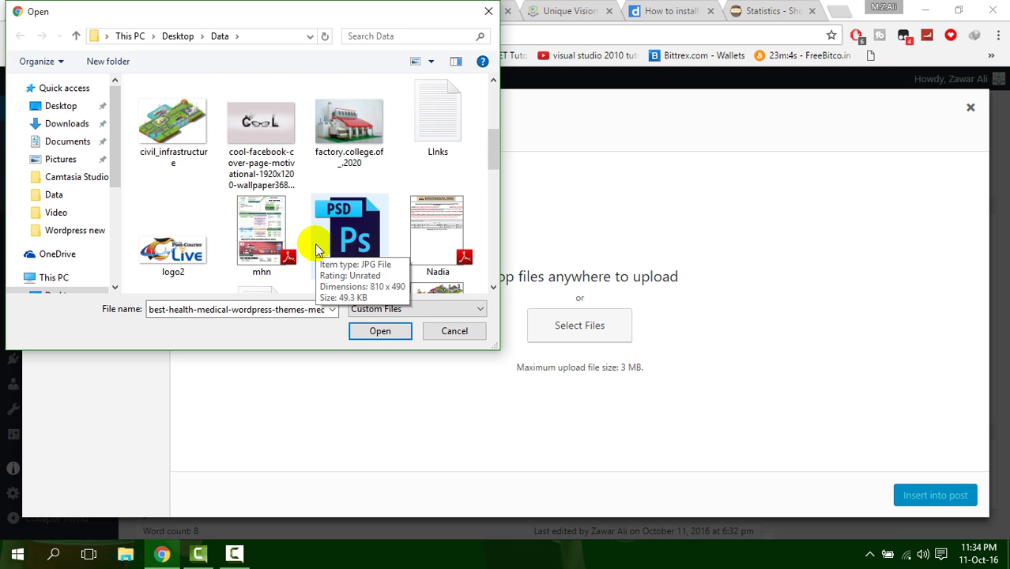
{"action": "scroll", "coordinate": [315, 247], "scroll_direction": "up", "scroll_amount": 2}
{"action": "scroll", "coordinate": [314, 248], "scroll_direction": "up", "scroll_amount": 1}
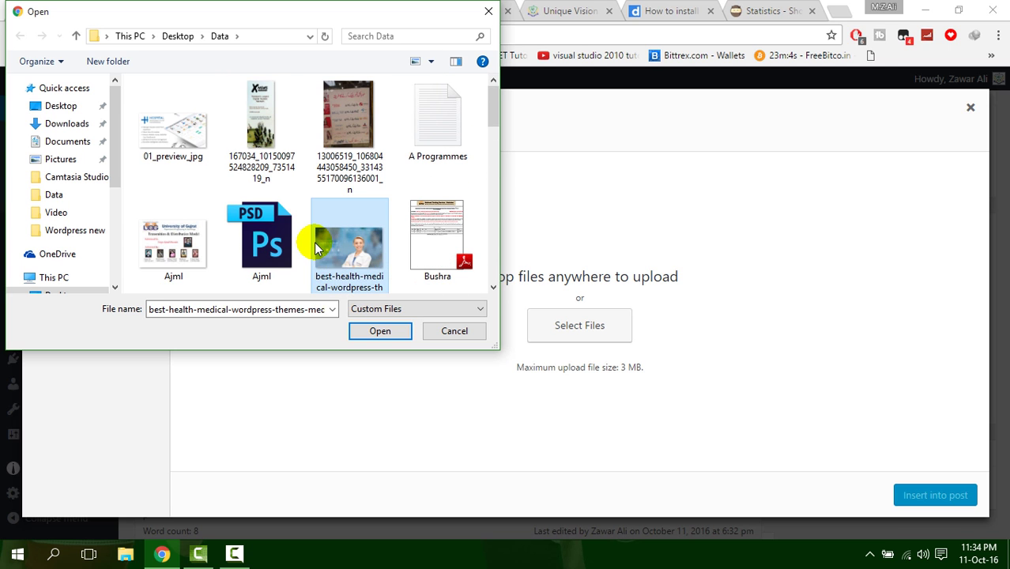
{"action": "left_click", "coordinate": [173, 241]}
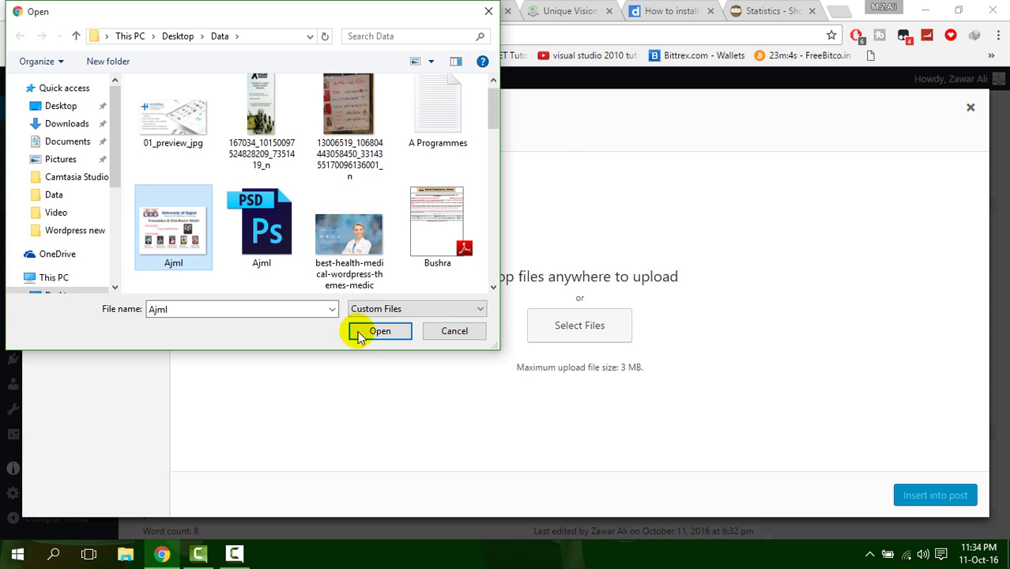
{"action": "left_click", "coordinate": [362, 331]}
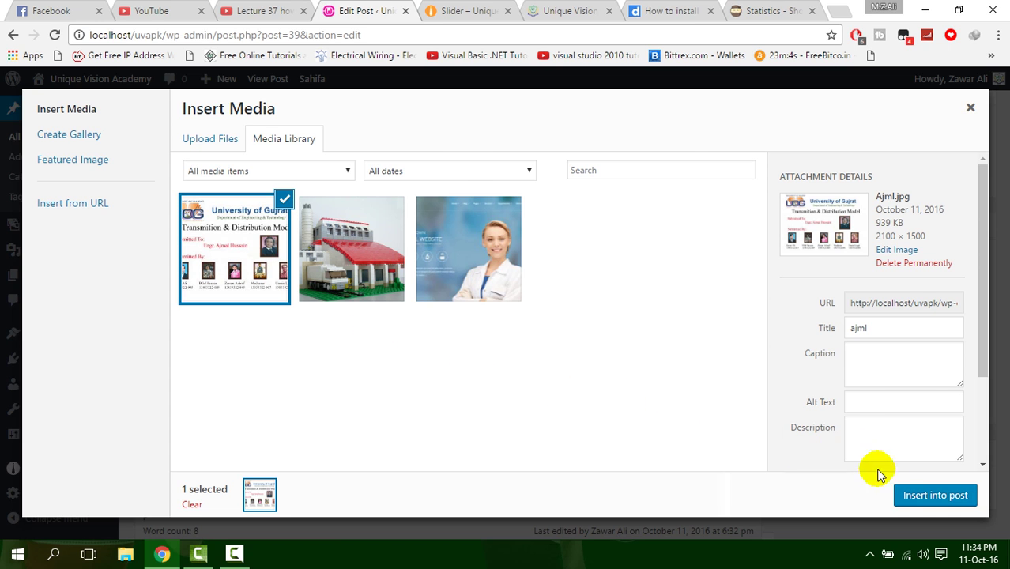
{"action": "left_click", "coordinate": [906, 492]}
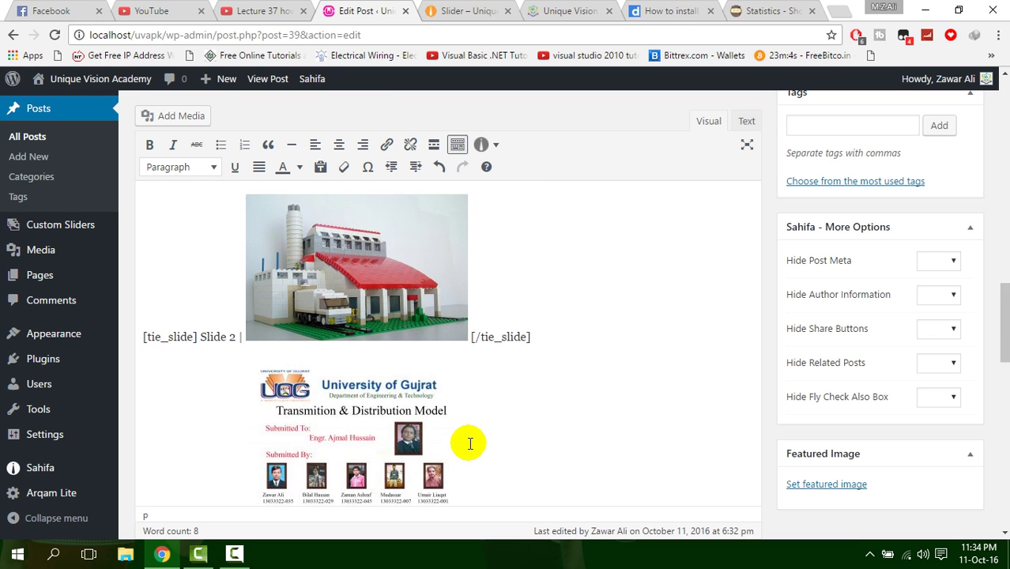
Step: Update the Slider post and reload its published page in the other browser tab
{"action": "scroll", "coordinate": [469, 445], "scroll_direction": "up", "scroll_amount": 10}
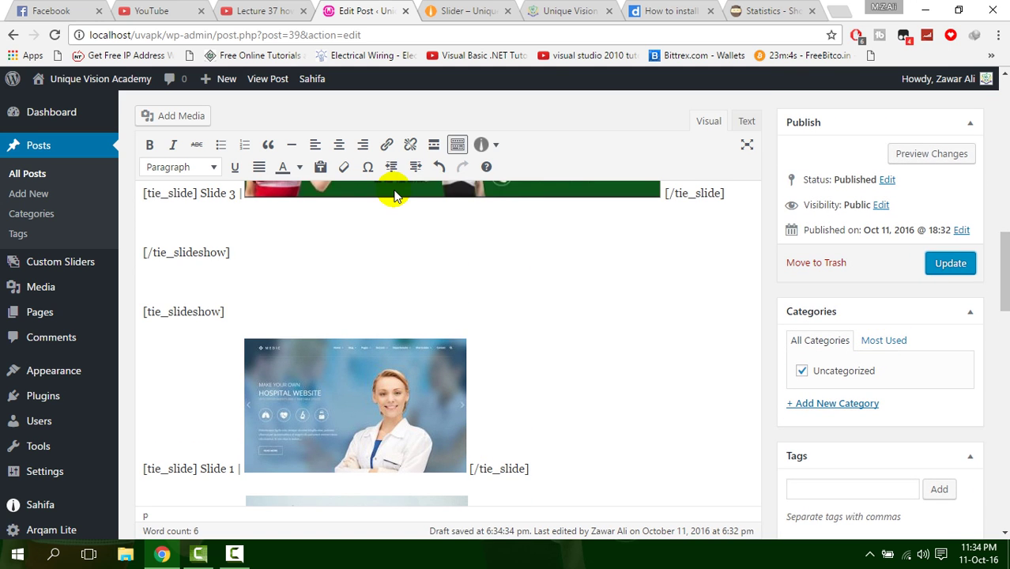
{"action": "left_click", "coordinate": [963, 268]}
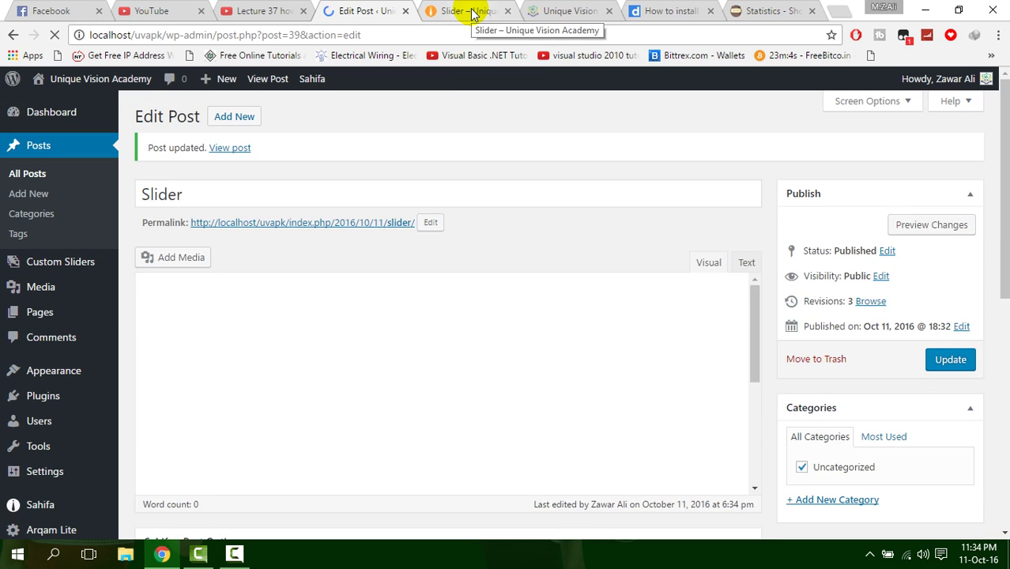
{"action": "left_click", "coordinate": [472, 11]}
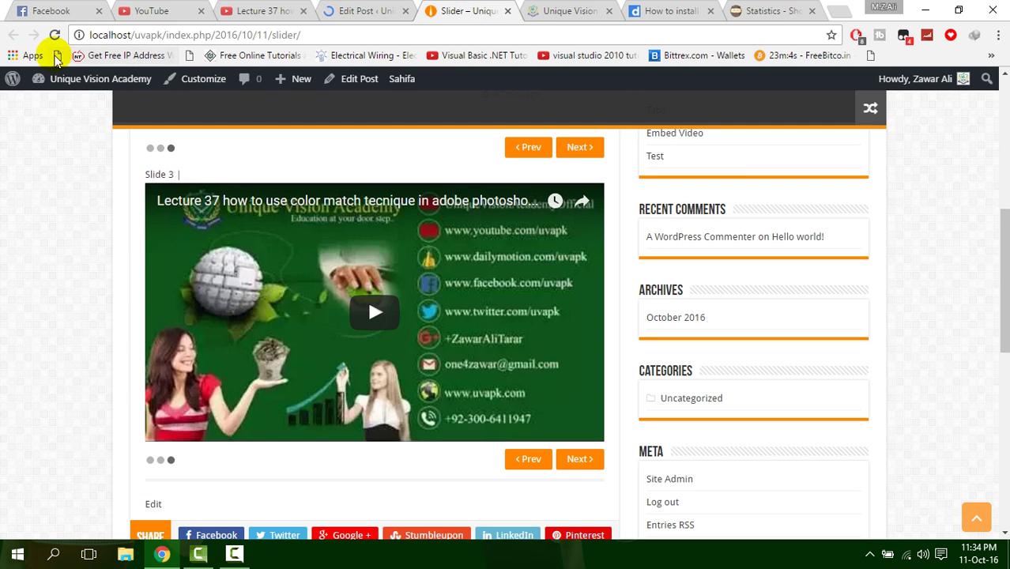
{"action": "left_click", "coordinate": [54, 35]}
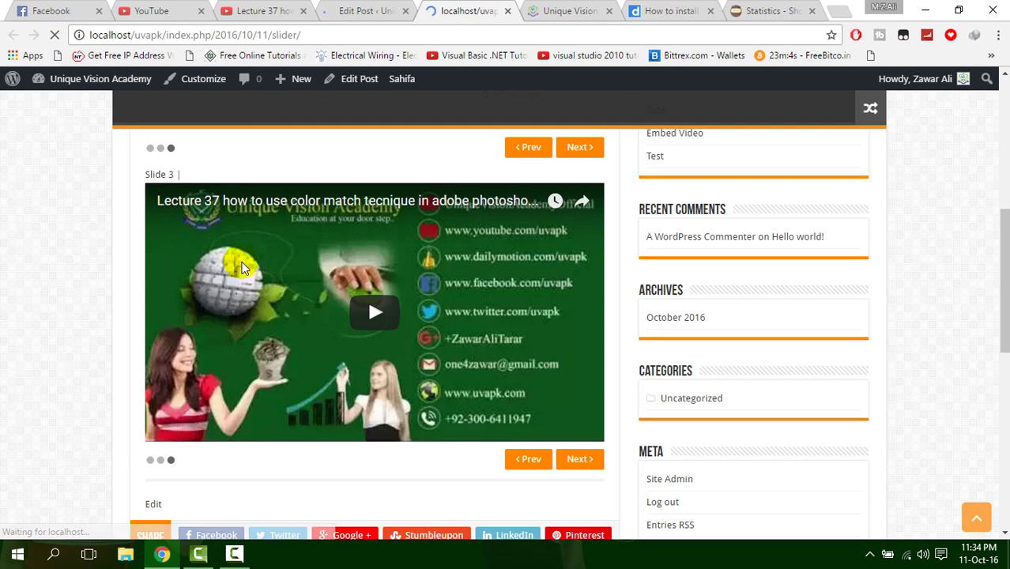